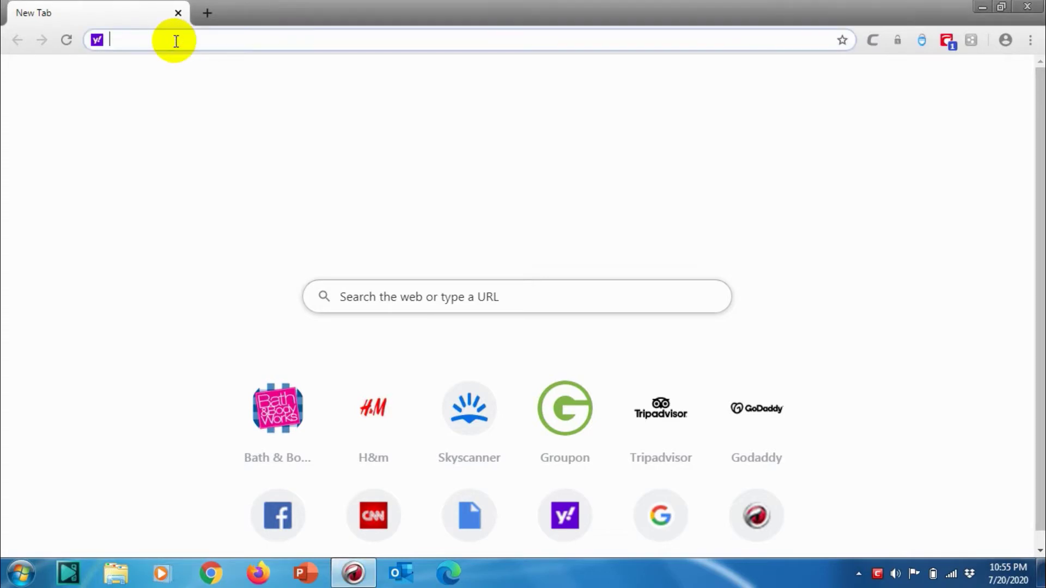
Step: Search the web for 'netsetman' and scroll down to the netsetman.com result
type("netsetman")
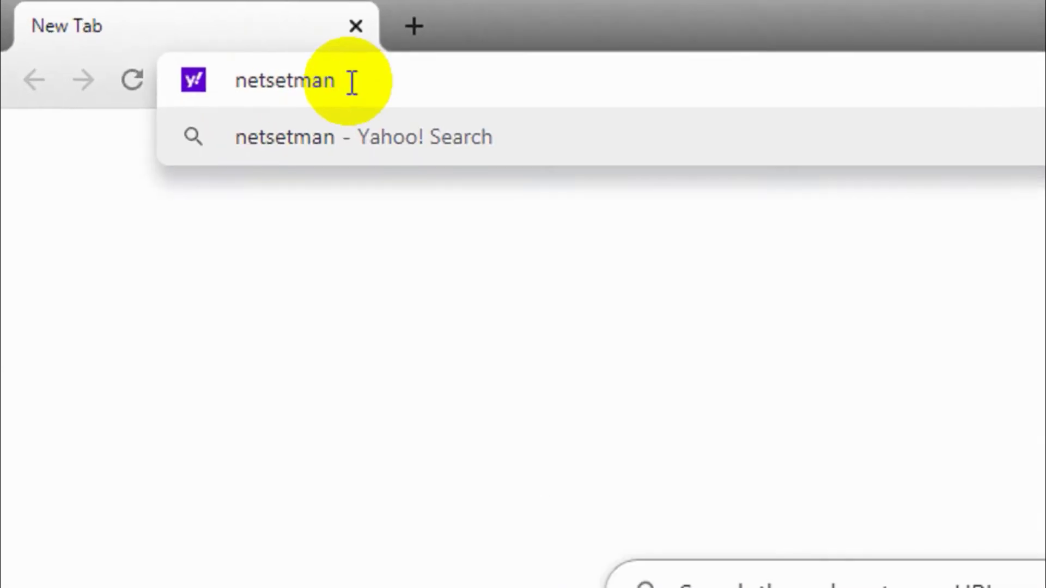
key("Return")
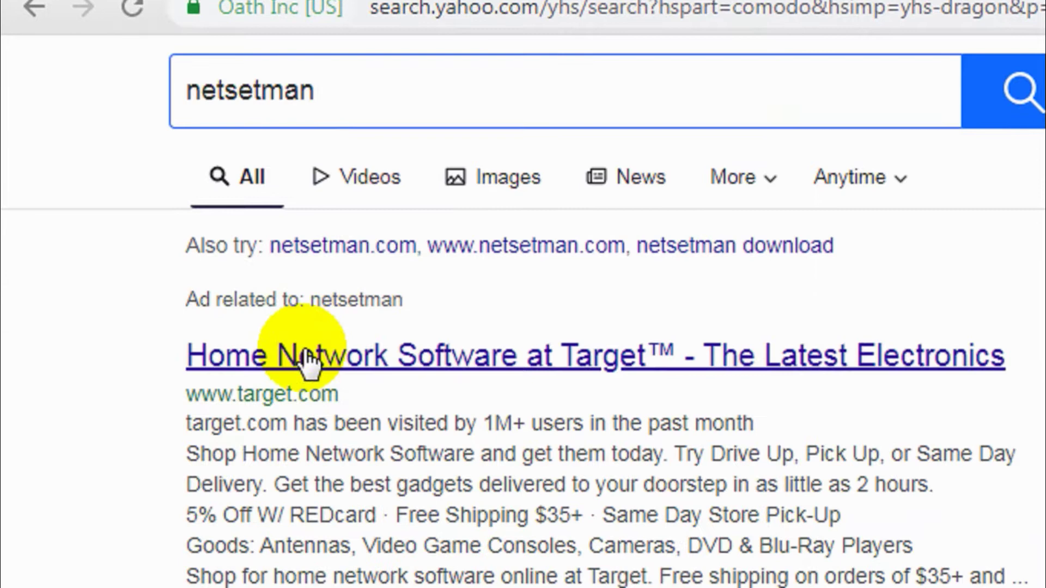
scroll(376, 528, "down", 3)
scroll(395, 512, "down", 1)
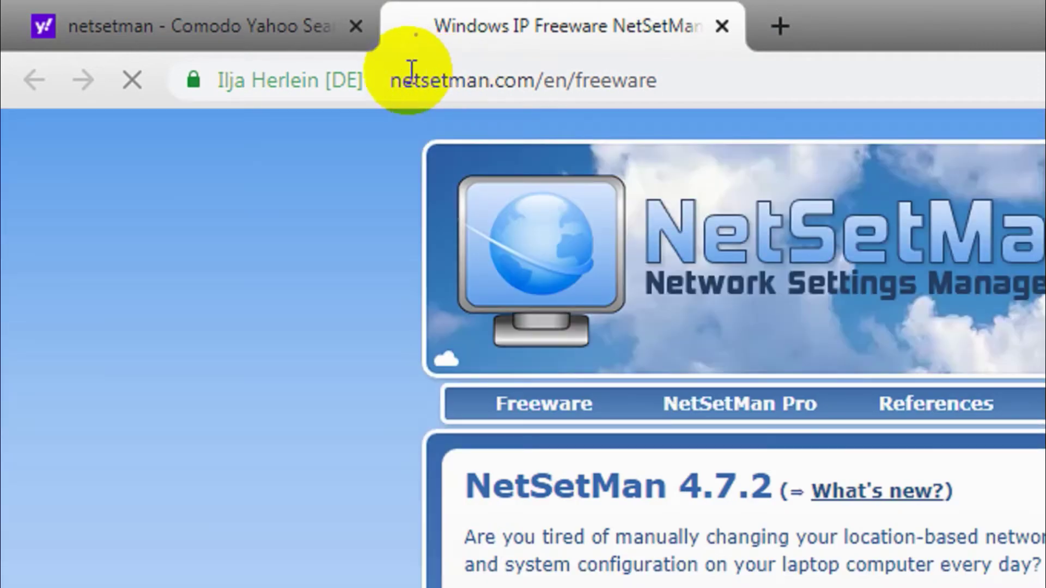
Step: Download the NetSetMan 4.7.2 (4MB) installer from netsetman.com and open netsetman_setup_472.exe
left_click_drag(386, 69, 689, 82)
left_click(688, 82)
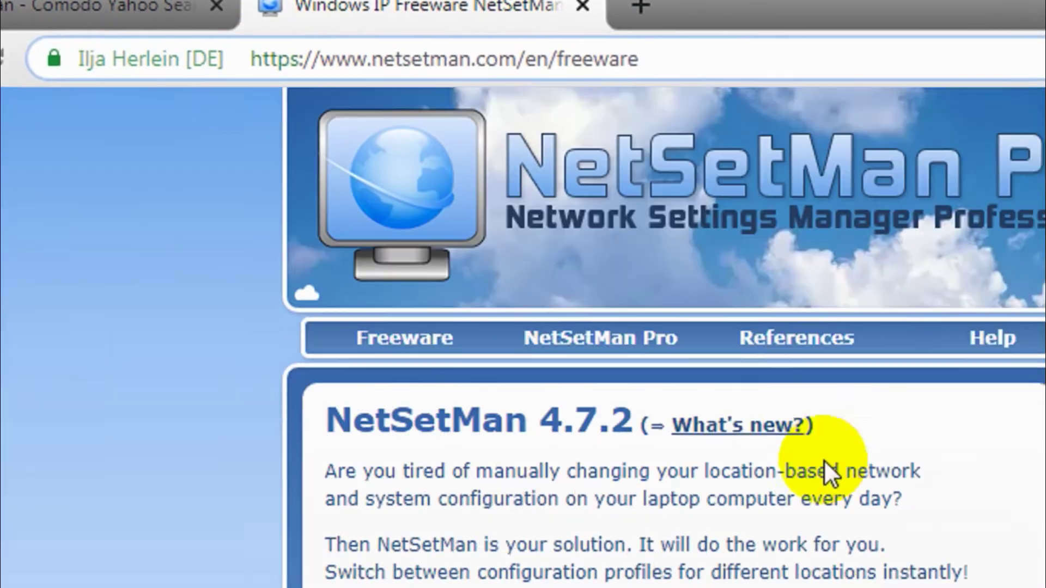
scroll(918, 450, "down", 6)
scroll(894, 420, "up", 1)
scroll(760, 409, "up", 5)
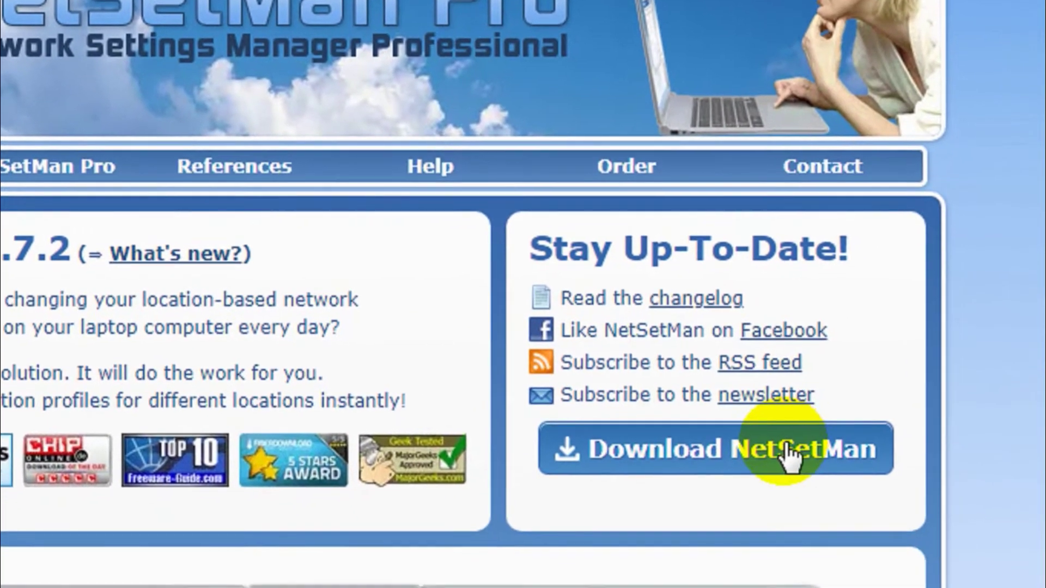
left_click(786, 452)
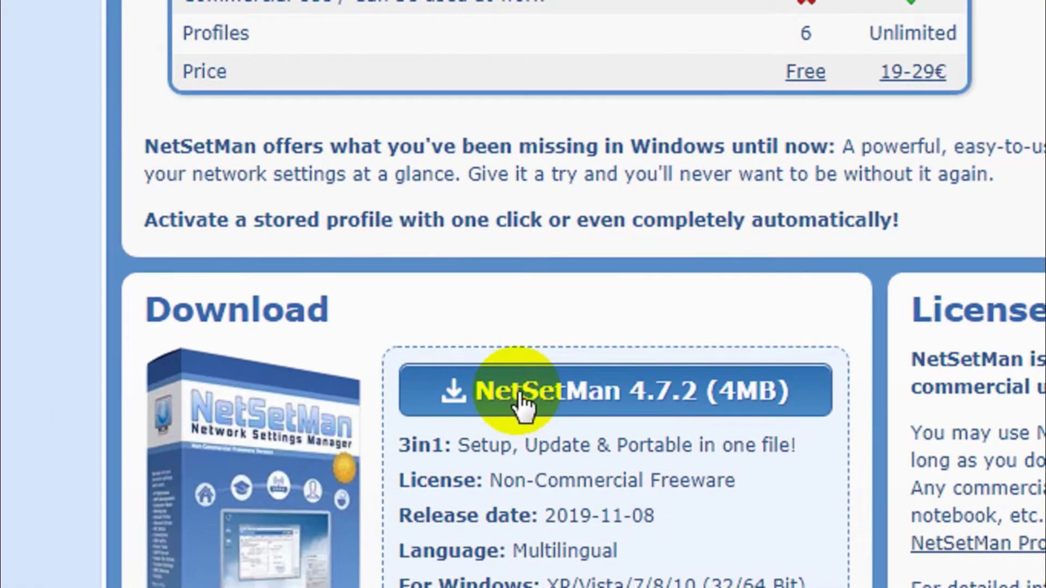
left_click(520, 401)
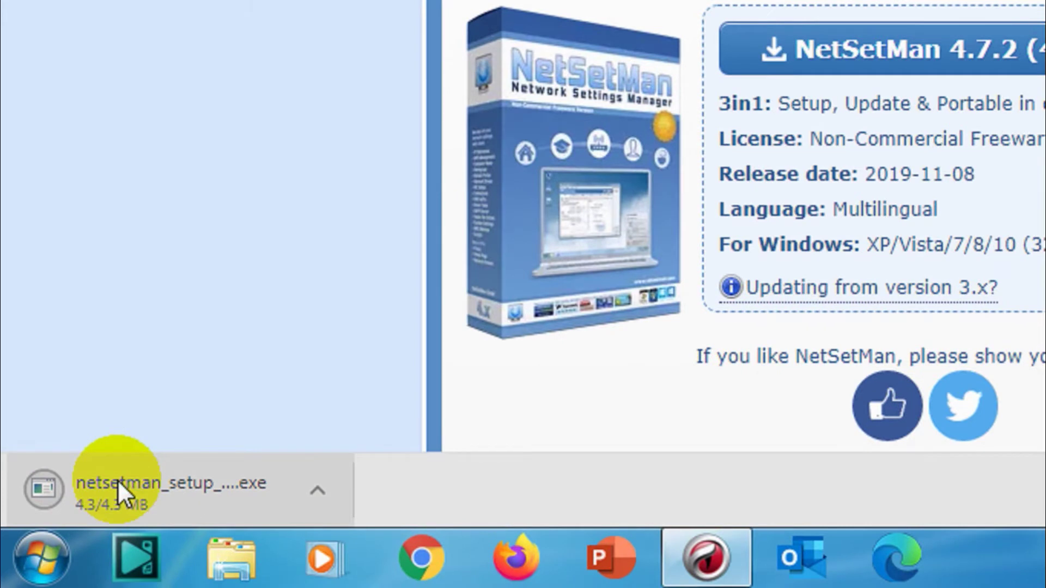
left_click(109, 487)
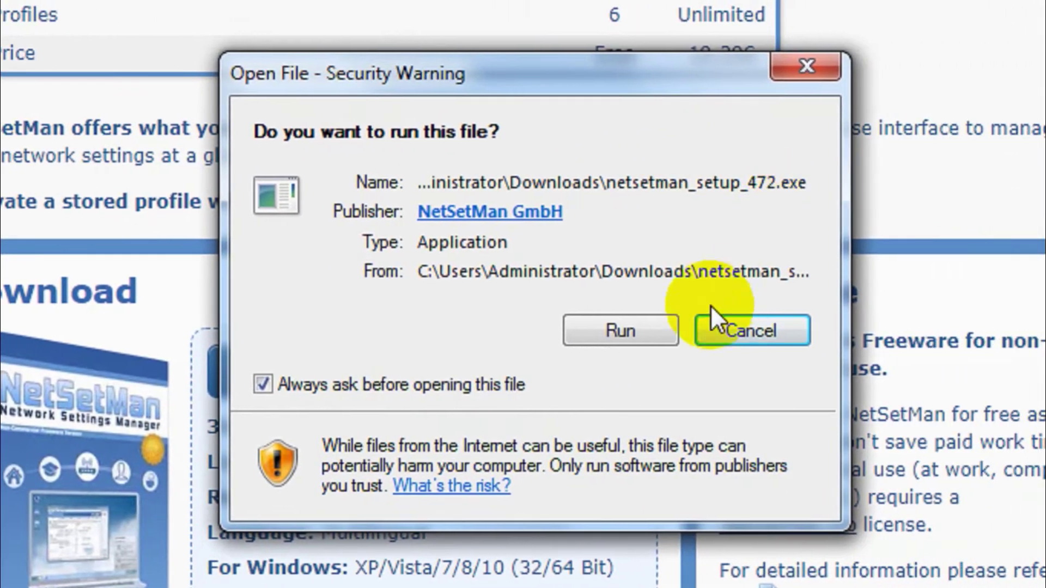
Step: Run the installer, accept the licence agreement, and update the existing installation to 4.7.2
left_click(1006, 286)
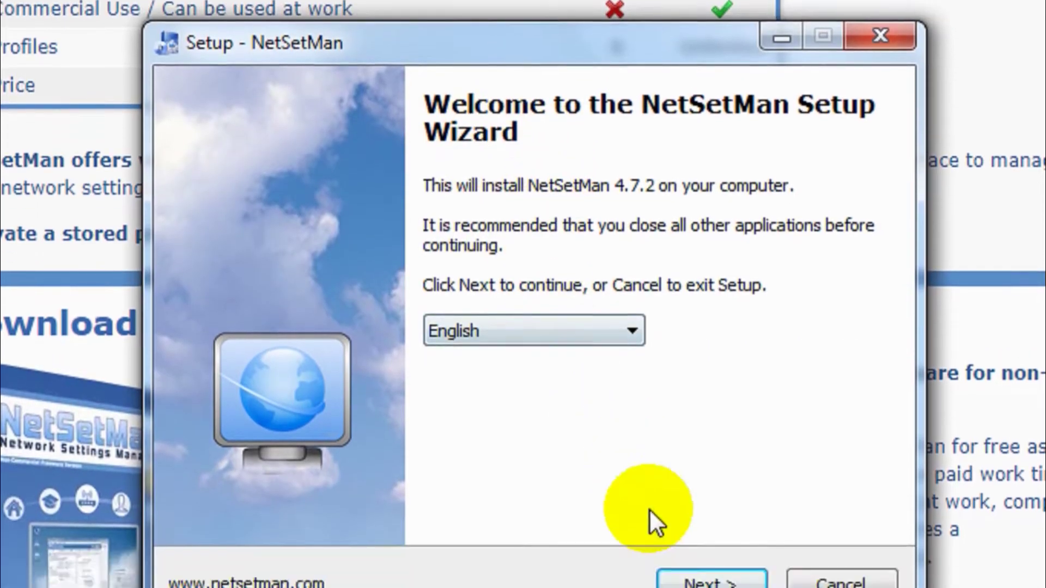
left_click(712, 582)
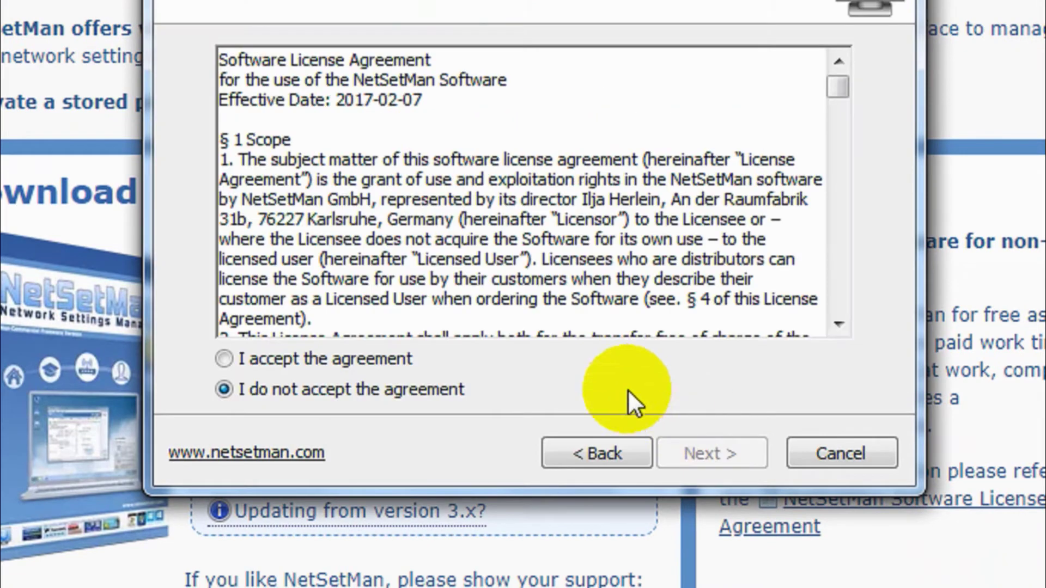
left_click(402, 360)
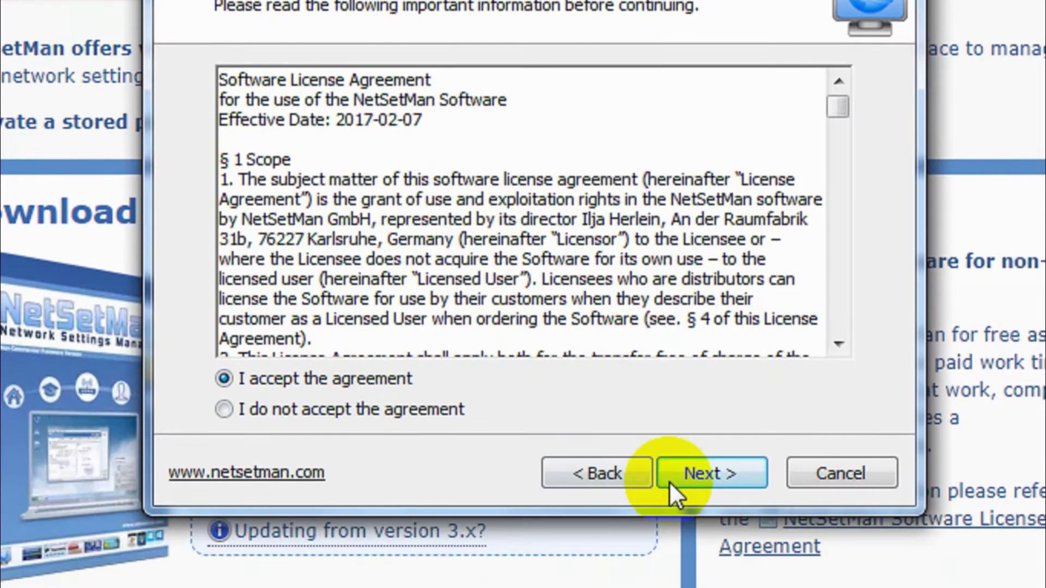
left_click(671, 479)
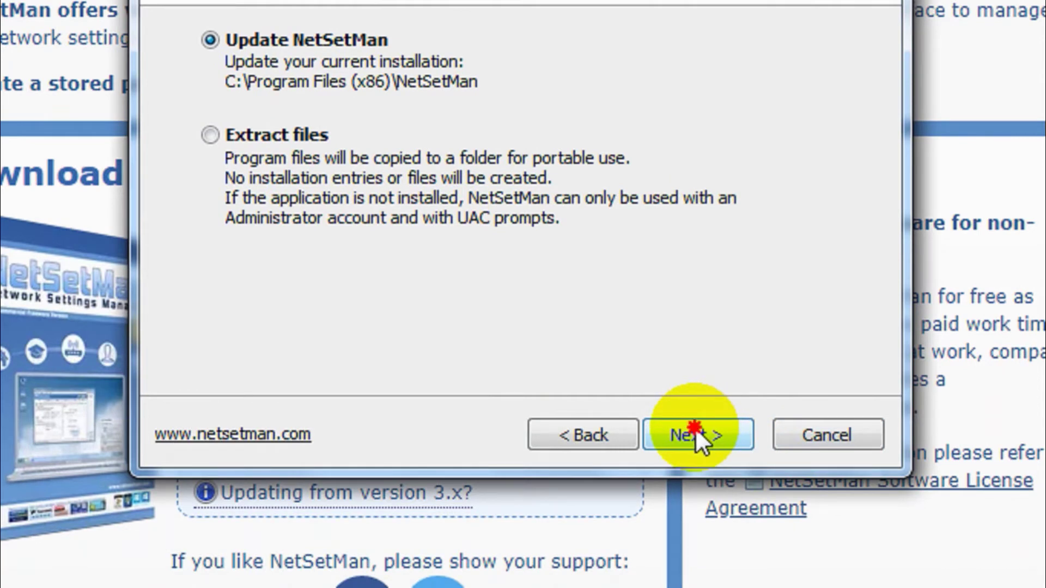
left_click(697, 431)
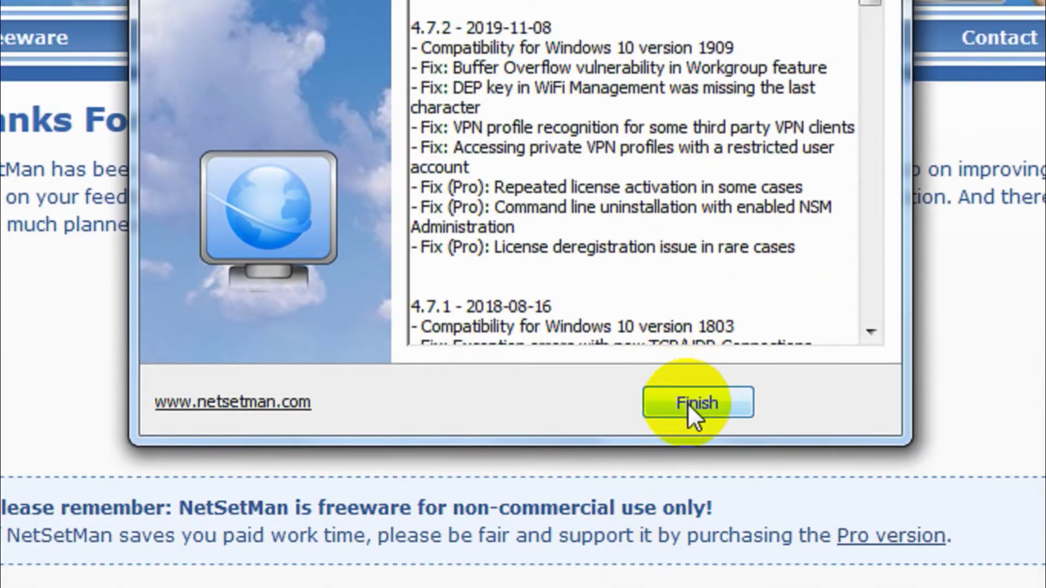
left_click(689, 405)
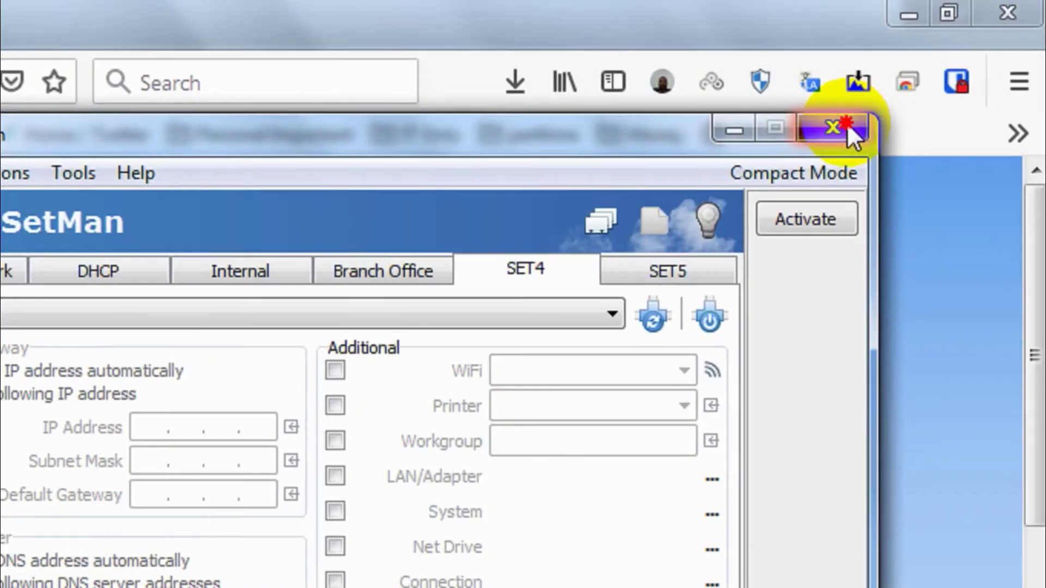
Step: Close the NetSetMan window via its tray icon, then search the Start menu for 'nets'
left_click(847, 124)
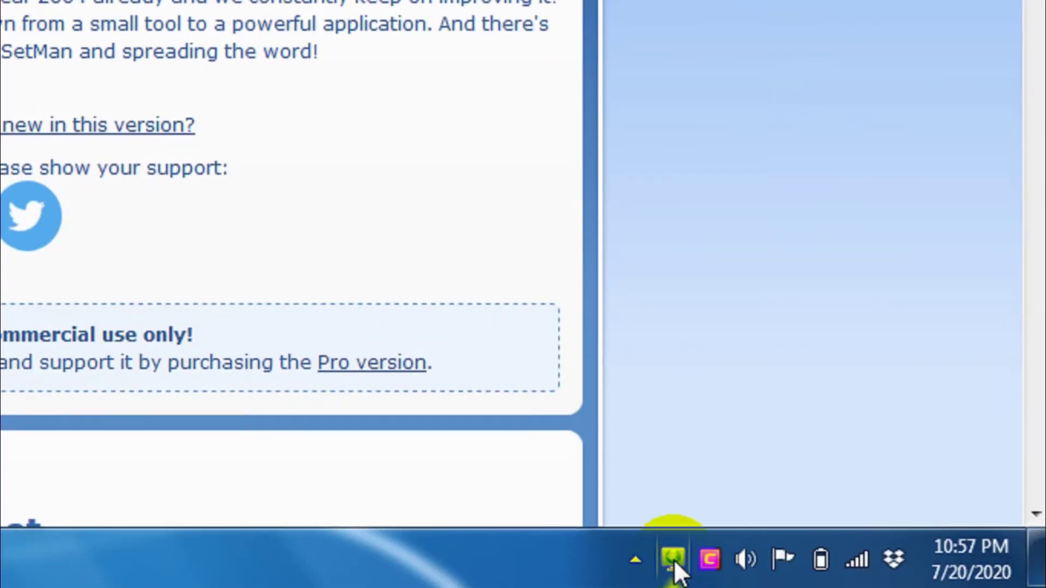
left_click(673, 559)
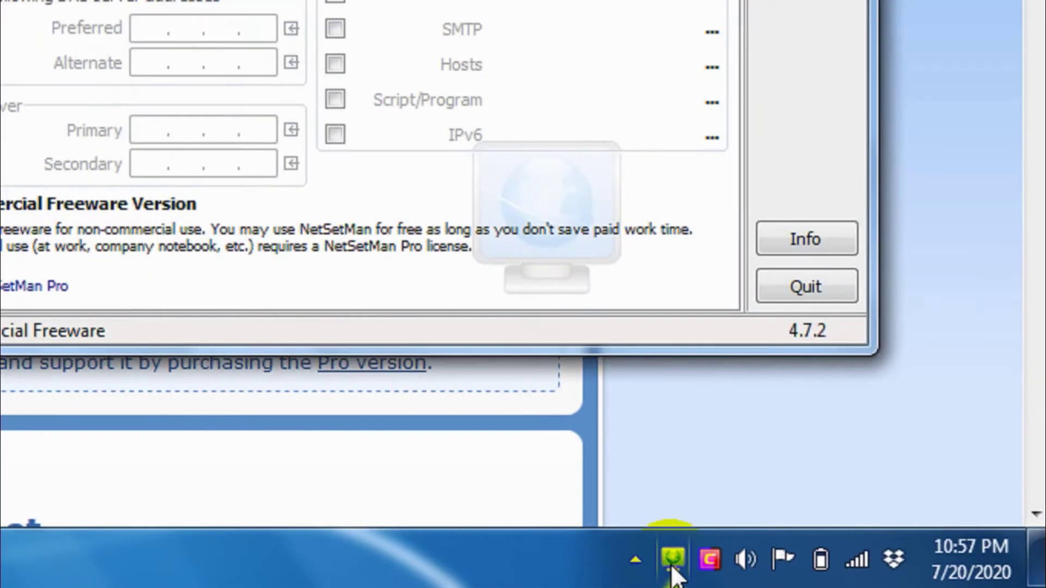
right_click(673, 569)
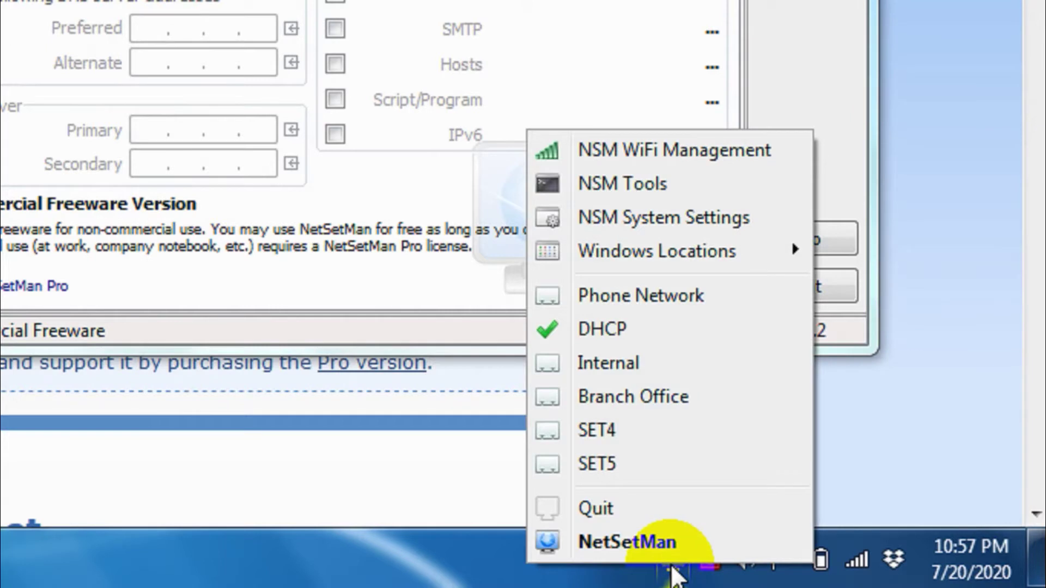
left_click(627, 542)
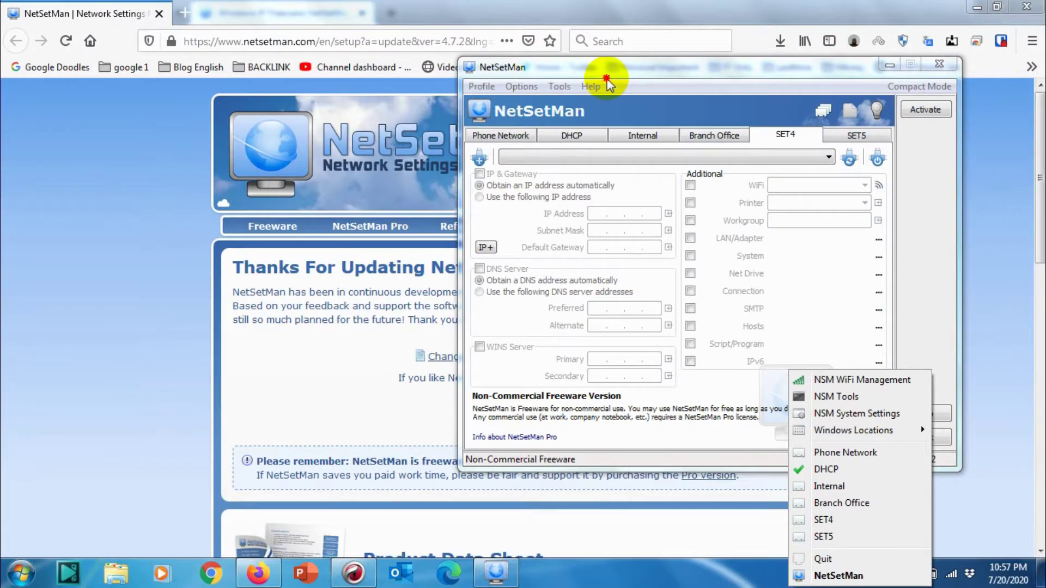
left_click(607, 83)
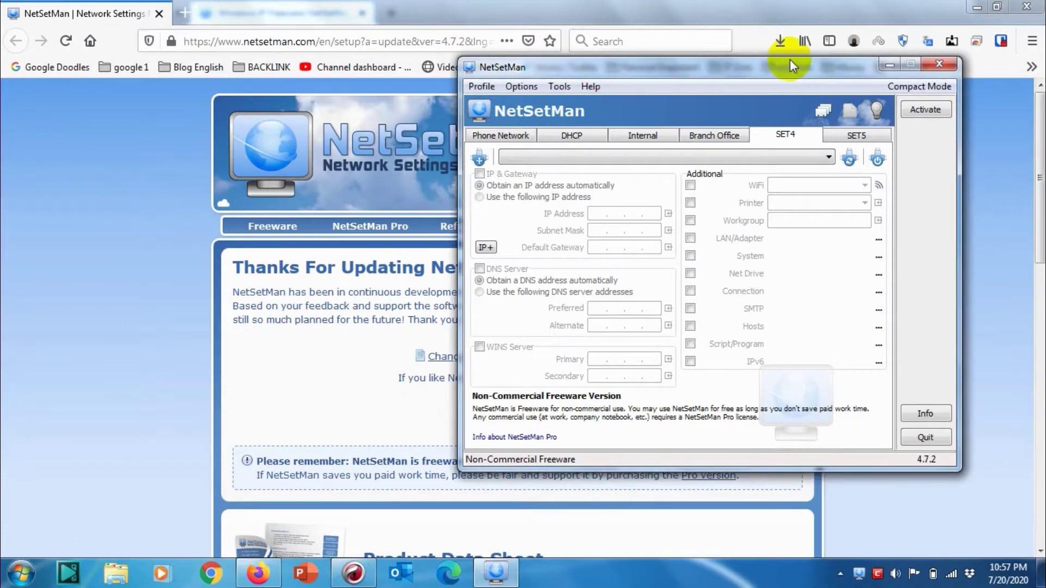
left_click(943, 67)
key("super")
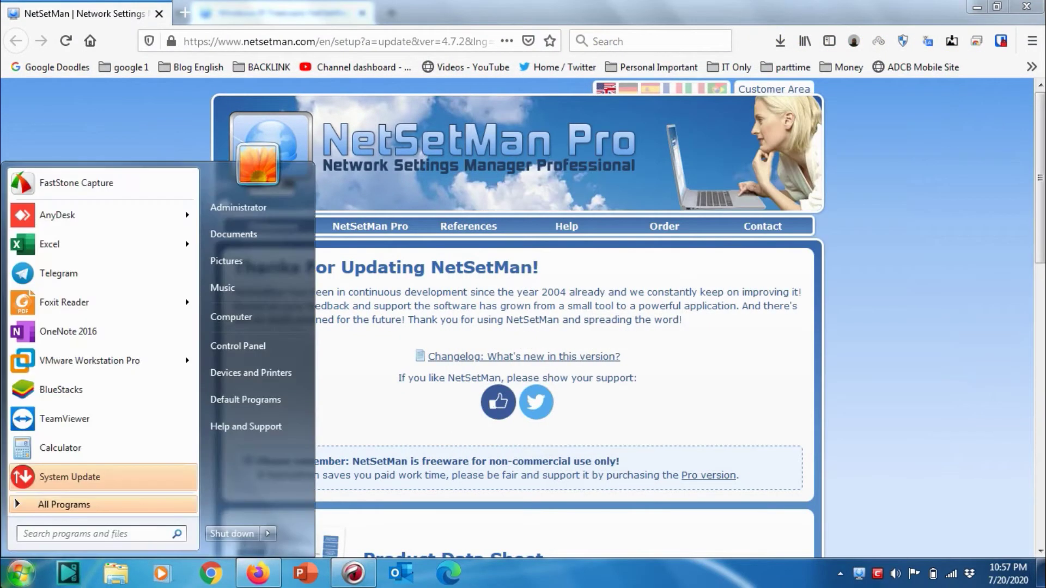
type("nets")
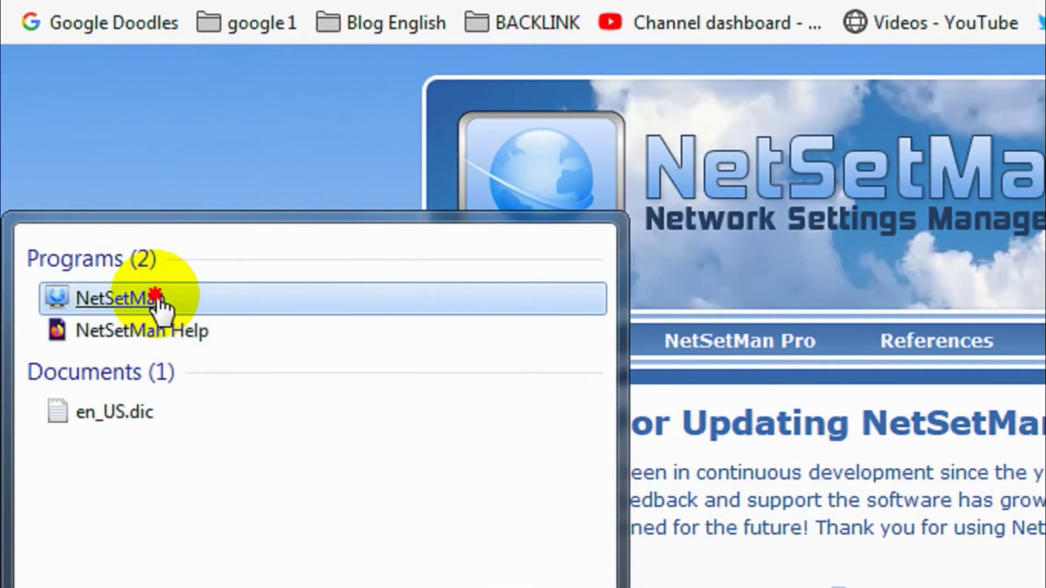
Step: Launch NetSetMan and review the Phone Network and DHCP profiles and their adapter list
left_click(157, 299)
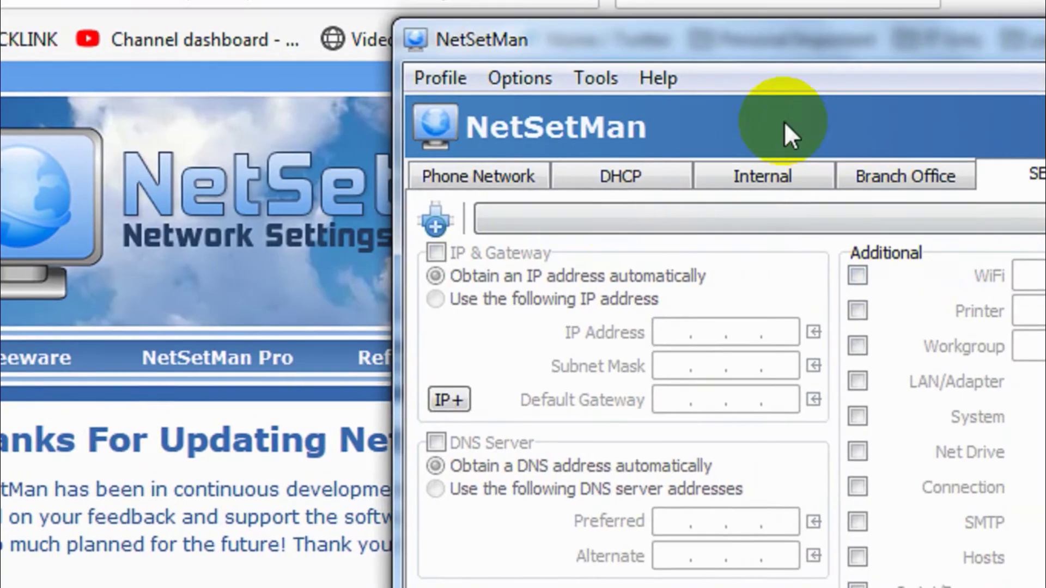
left_click(448, 169)
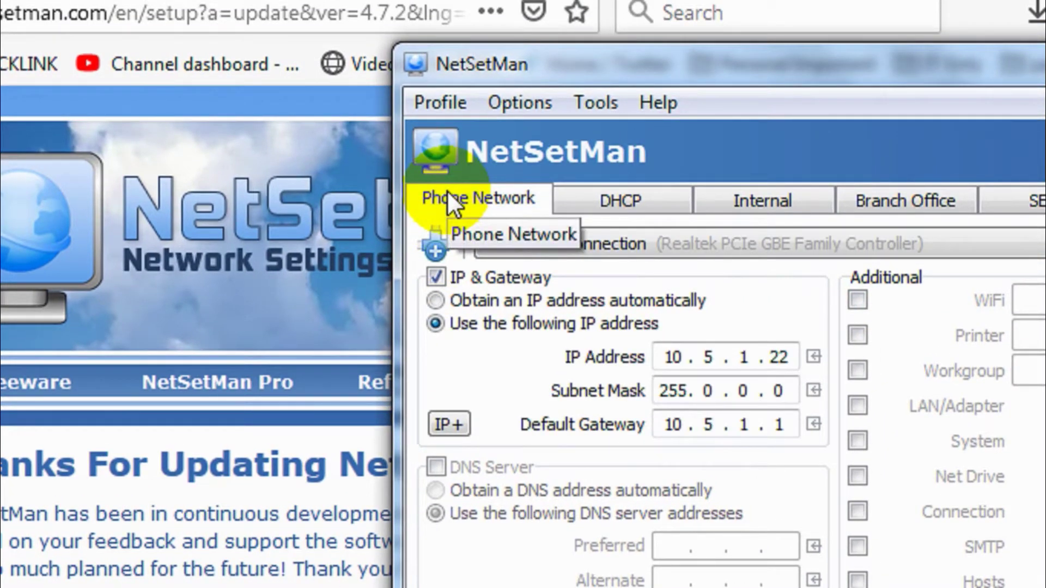
left_click(635, 192)
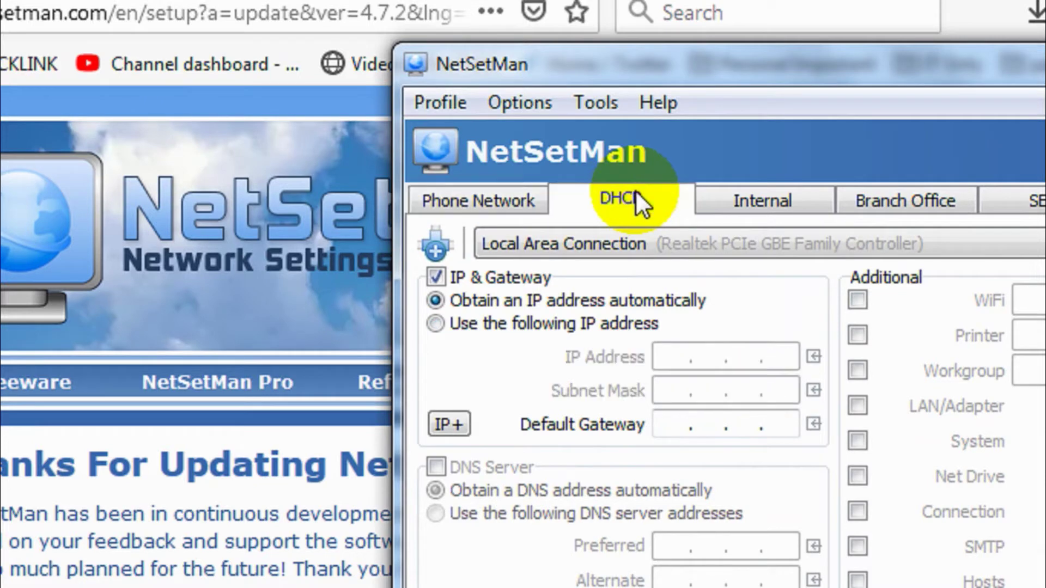
left_click(606, 231)
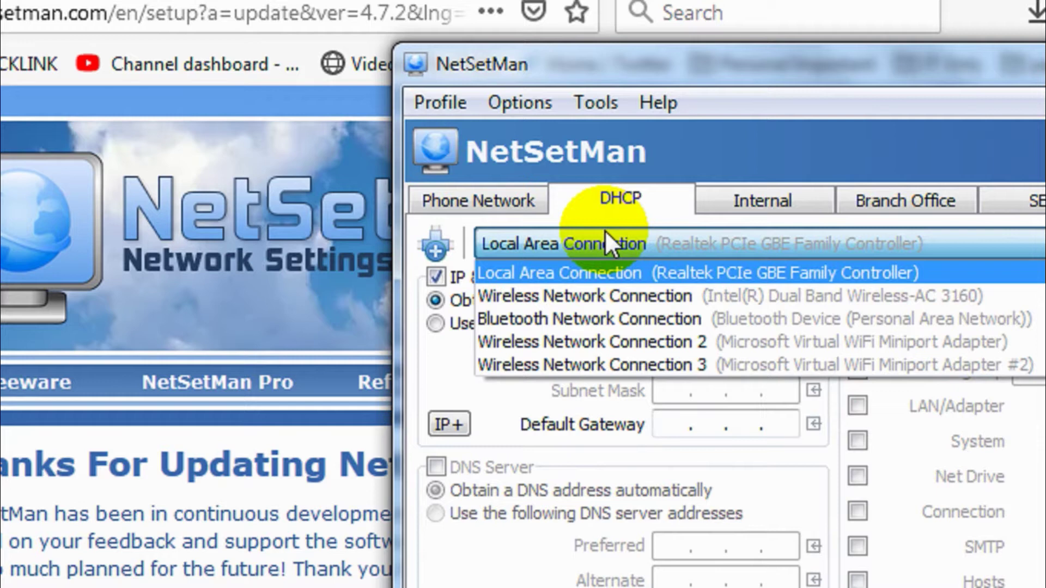
left_click(605, 230)
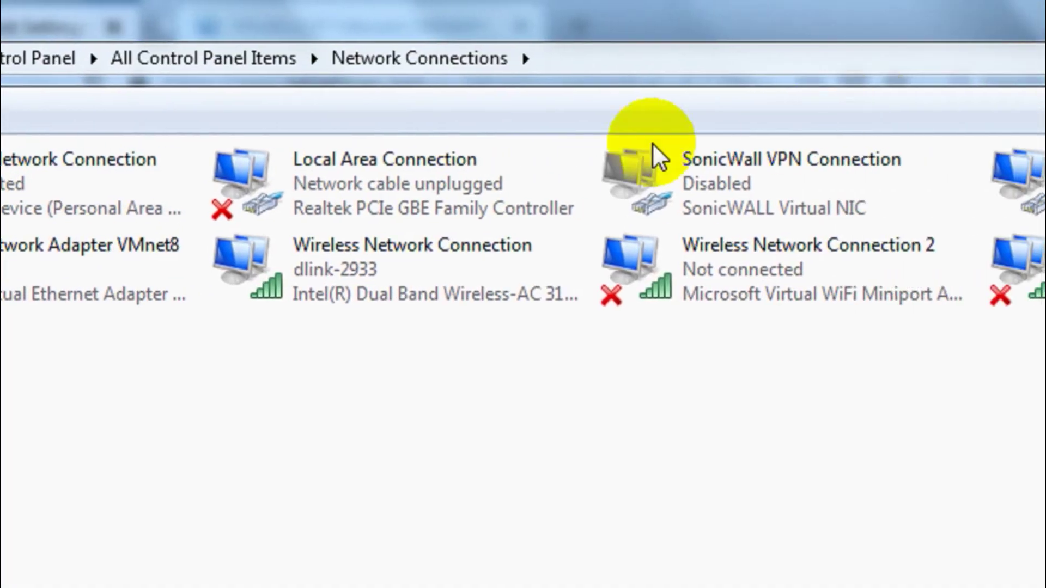
Step: Inspect Local Area Connection and Wireless Network Connections 1, 2 and 3, noting Wi-Fi on dlink-2933
left_click(501, 126)
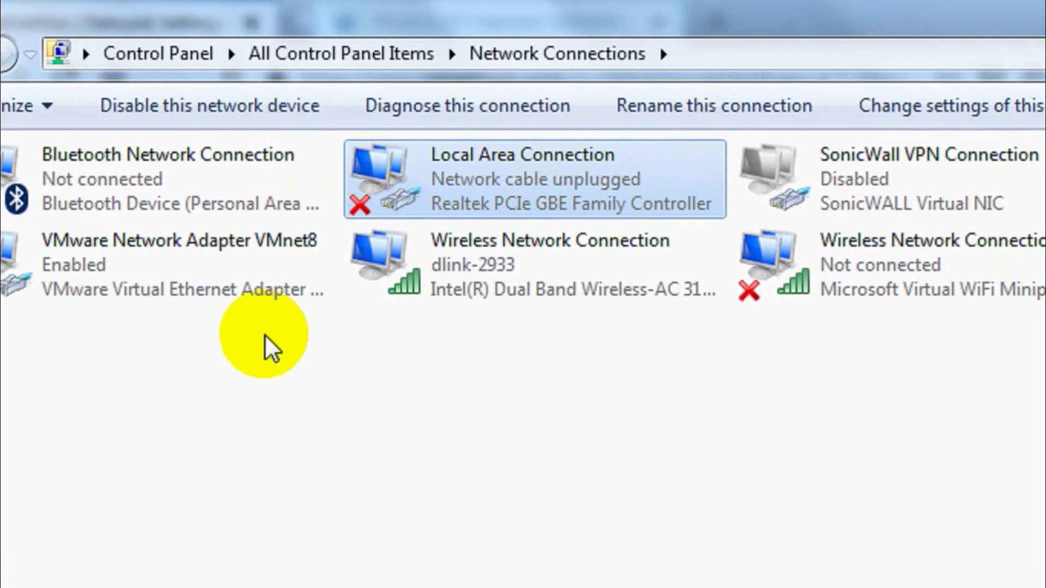
left_click(171, 263)
left_click(829, 296)
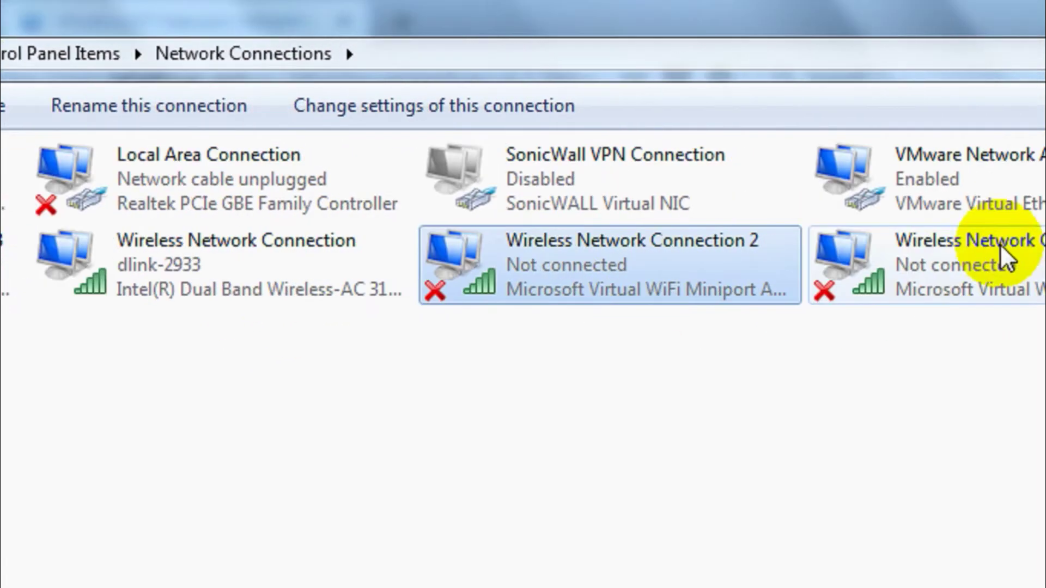
left_click(1014, 254)
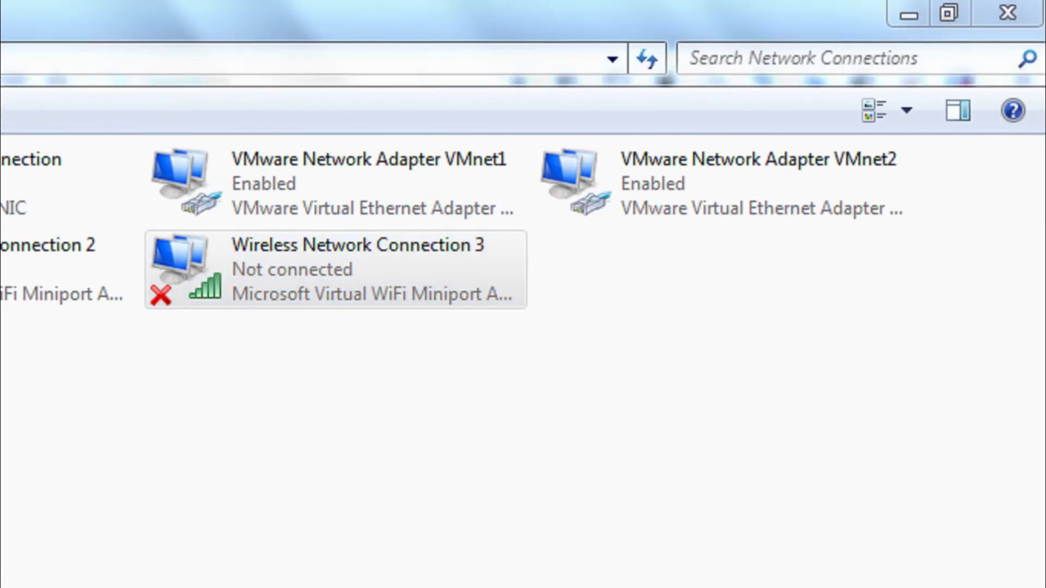
Step: Keep Local Area Connection as the DHCP profile's adapter and set its DNS Server option
left_click(1028, 12)
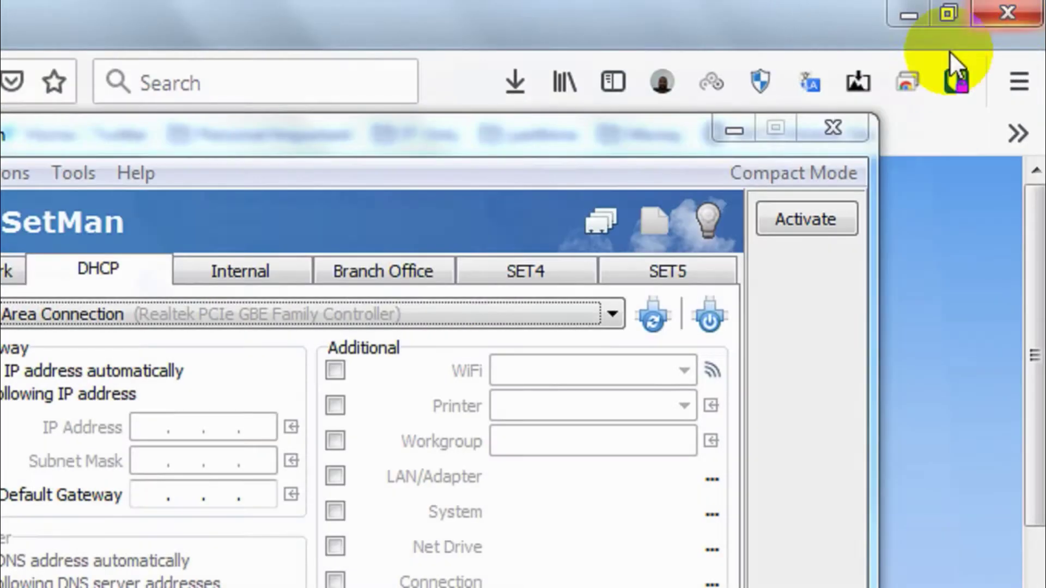
left_click(459, 189)
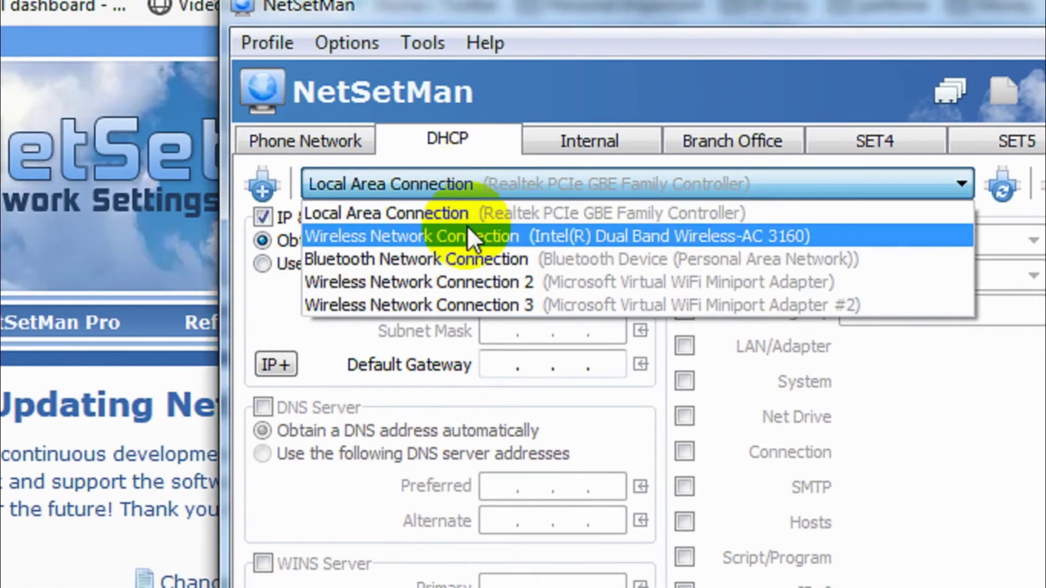
left_click(456, 186)
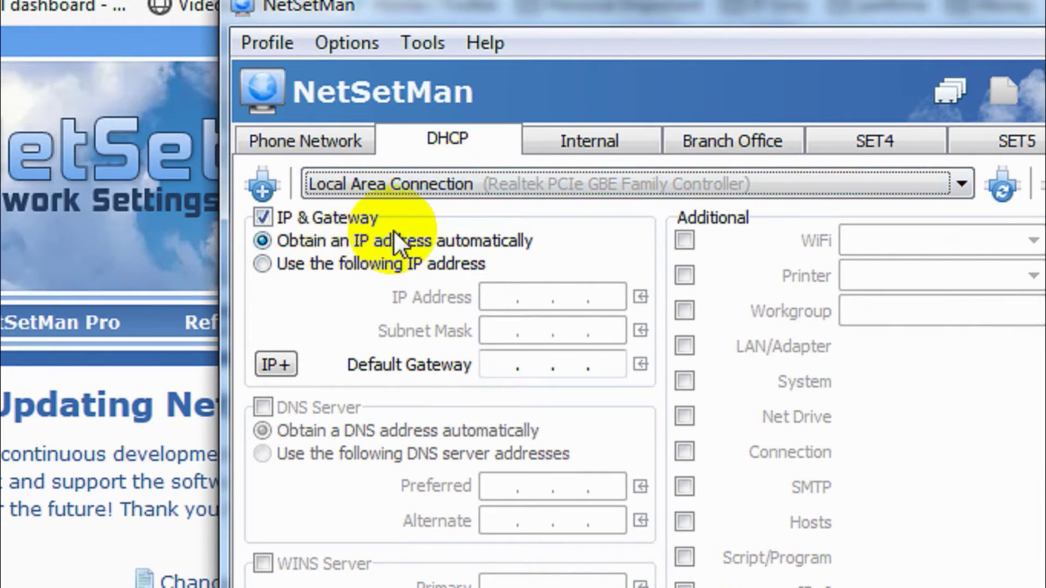
left_click(309, 407)
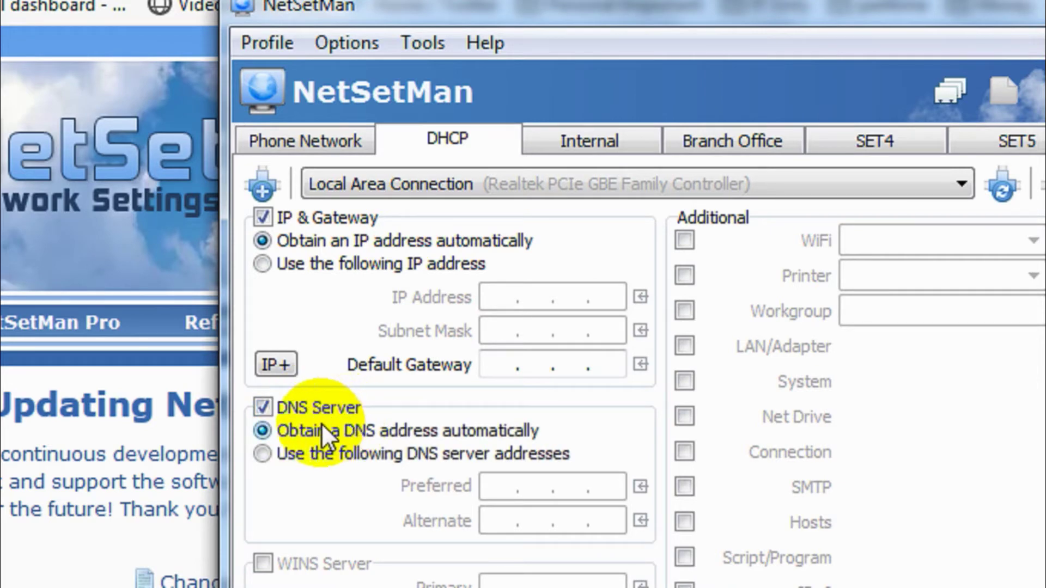
left_click(296, 406)
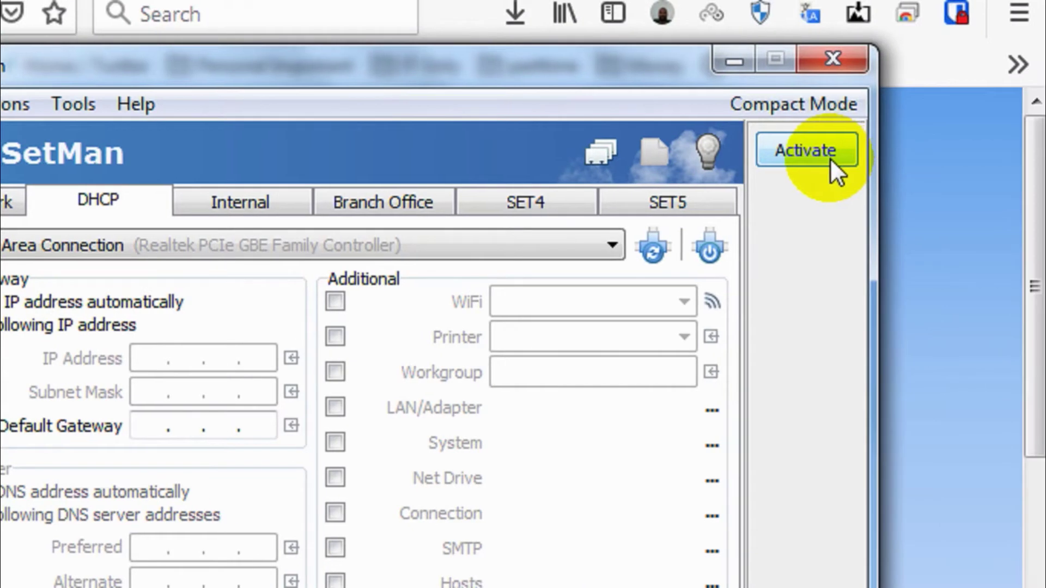
Step: Activate the DHCP profile, allow Comodo Dragon through the firewall on public networks, and confirm
left_click(830, 158)
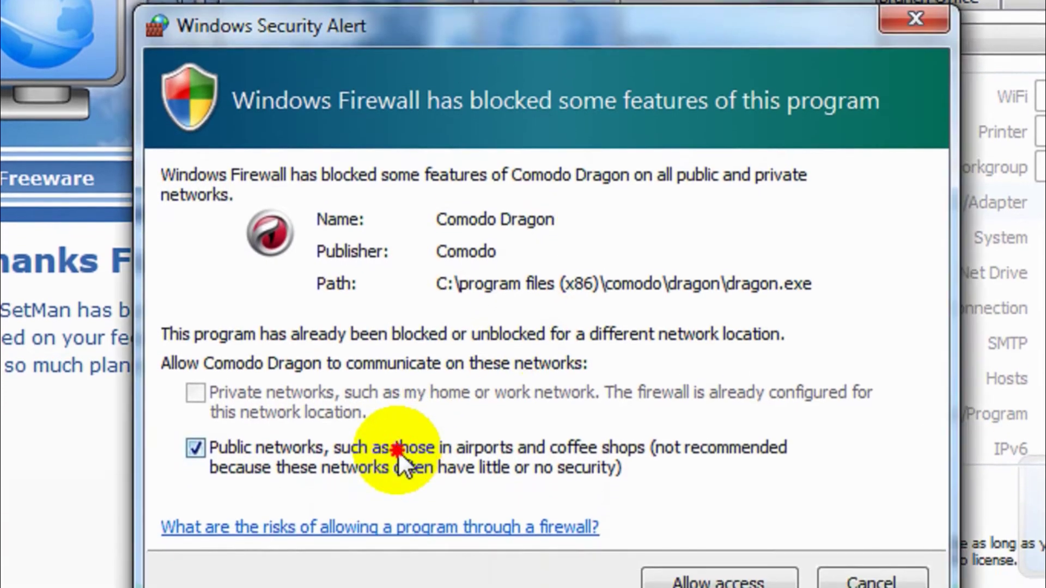
left_click(397, 451)
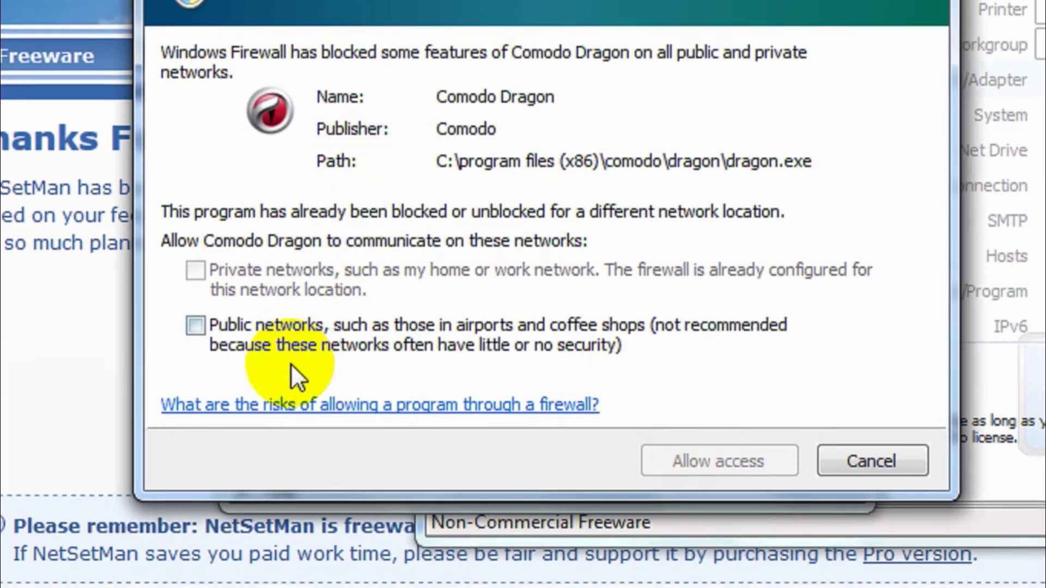
left_click(279, 445)
left_click(279, 326)
left_click(280, 328)
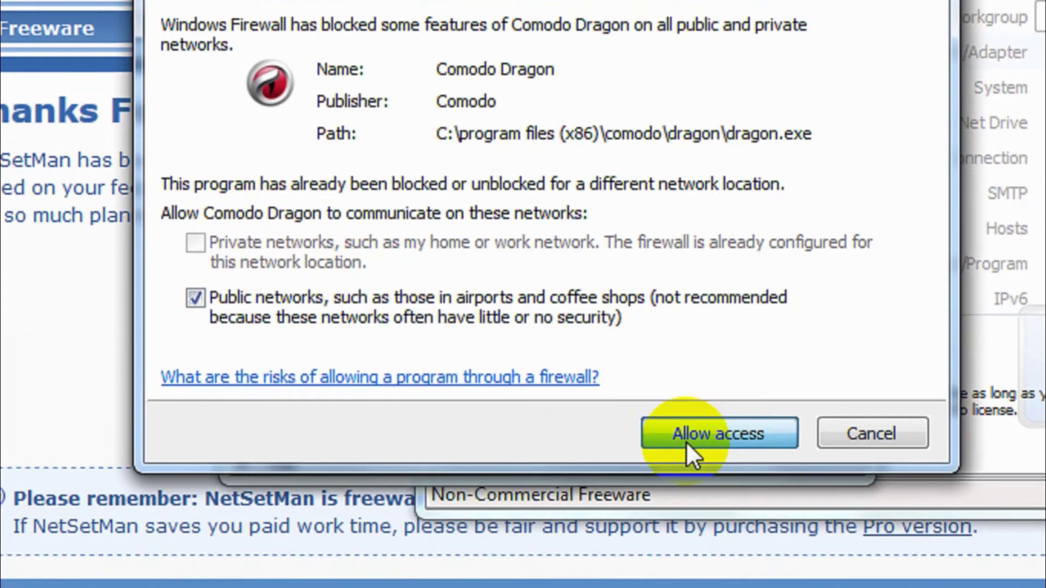
left_click(685, 441)
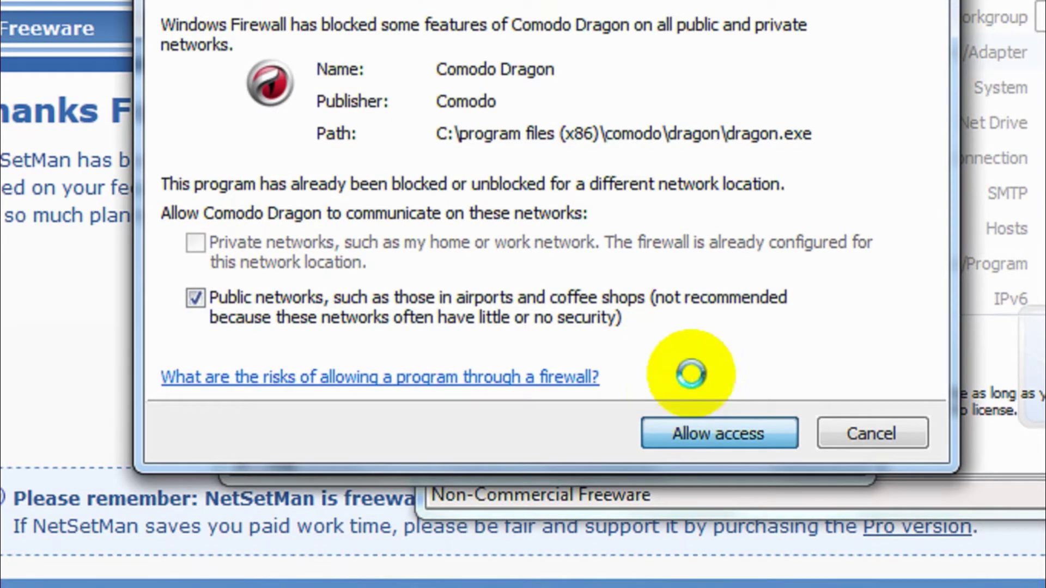
left_click(724, 437)
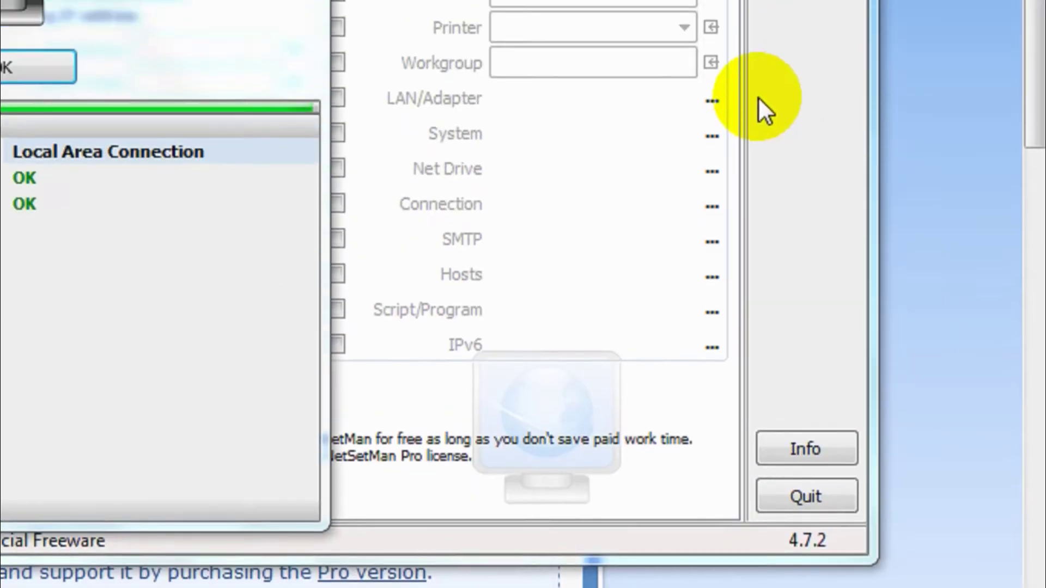
left_click(858, 587)
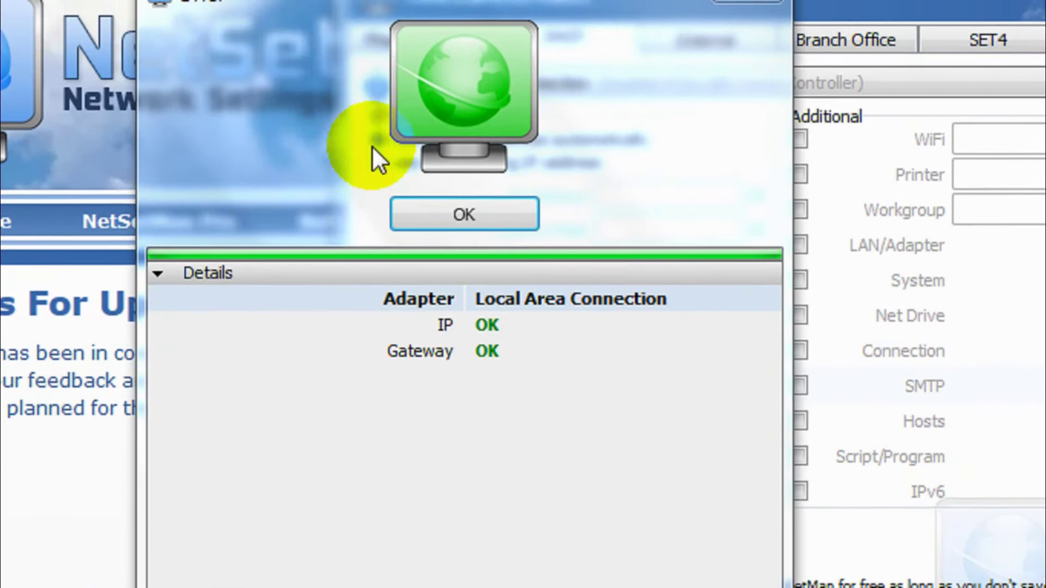
left_click(432, 215)
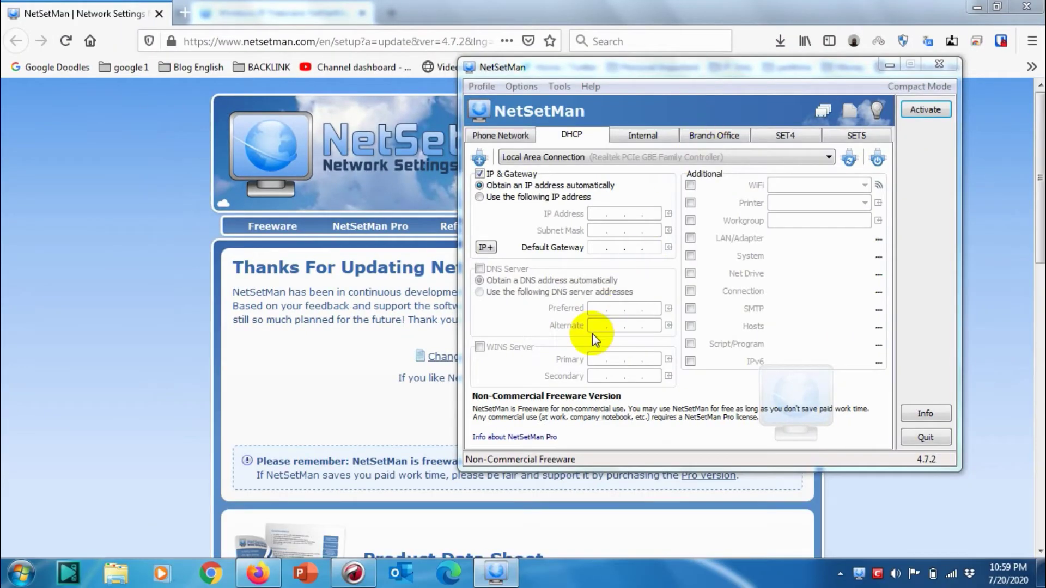
key("super+r")
key("Return")
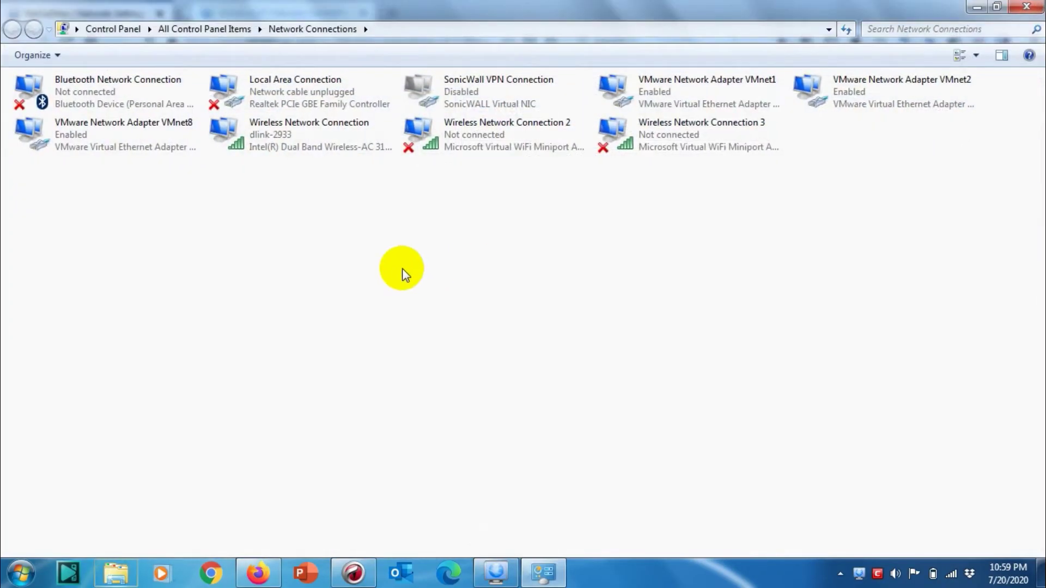
left_click(278, 85)
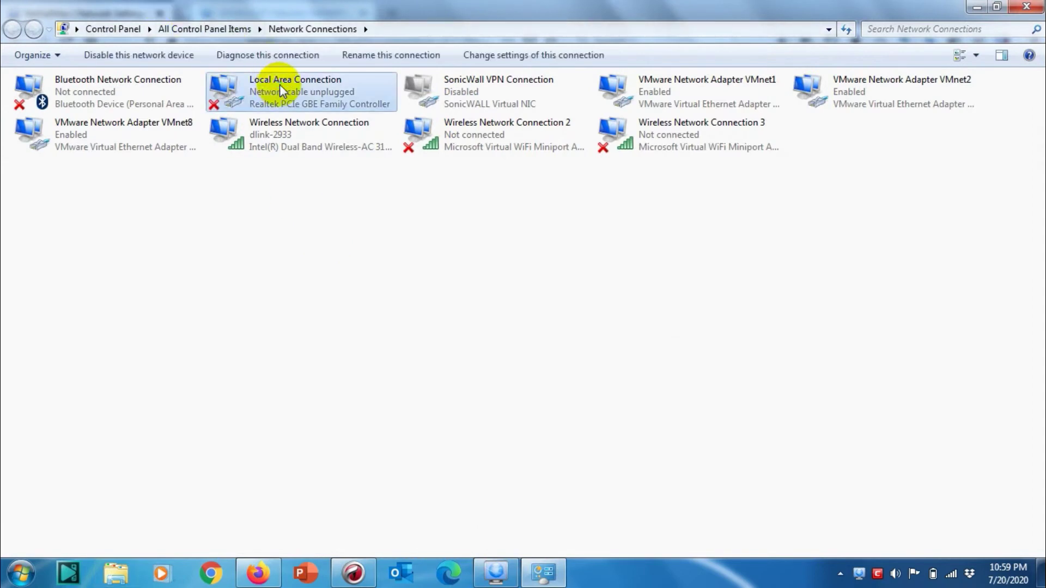
right_click(280, 84)
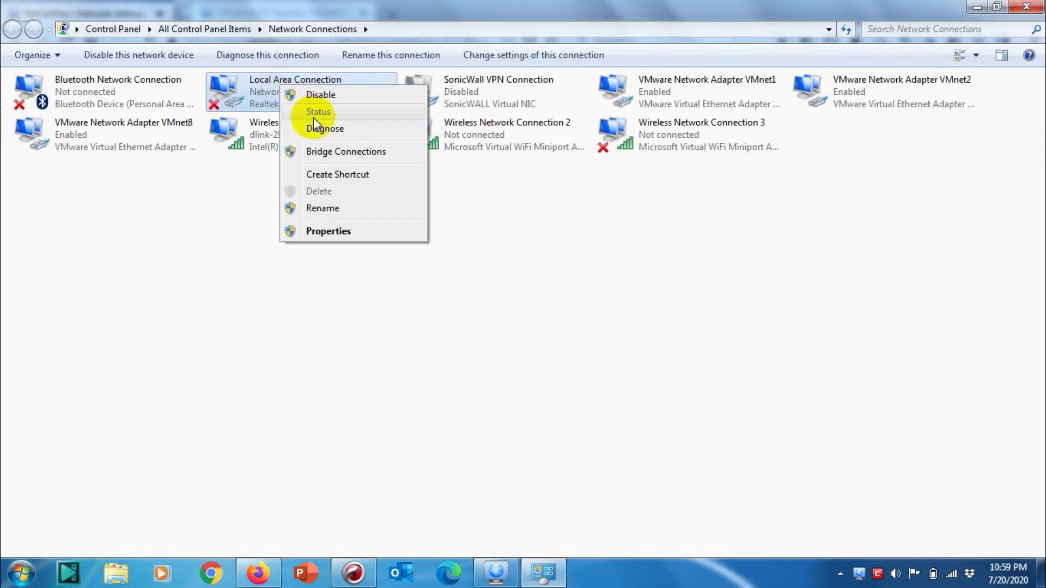
left_click(325, 233)
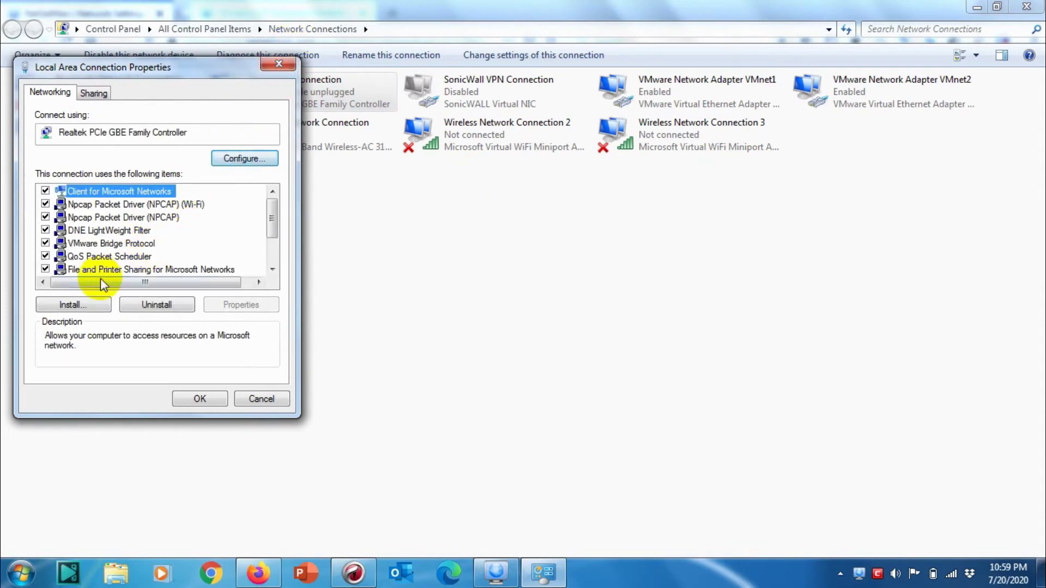
scroll(100, 277, "down", 1)
double_click(114, 256)
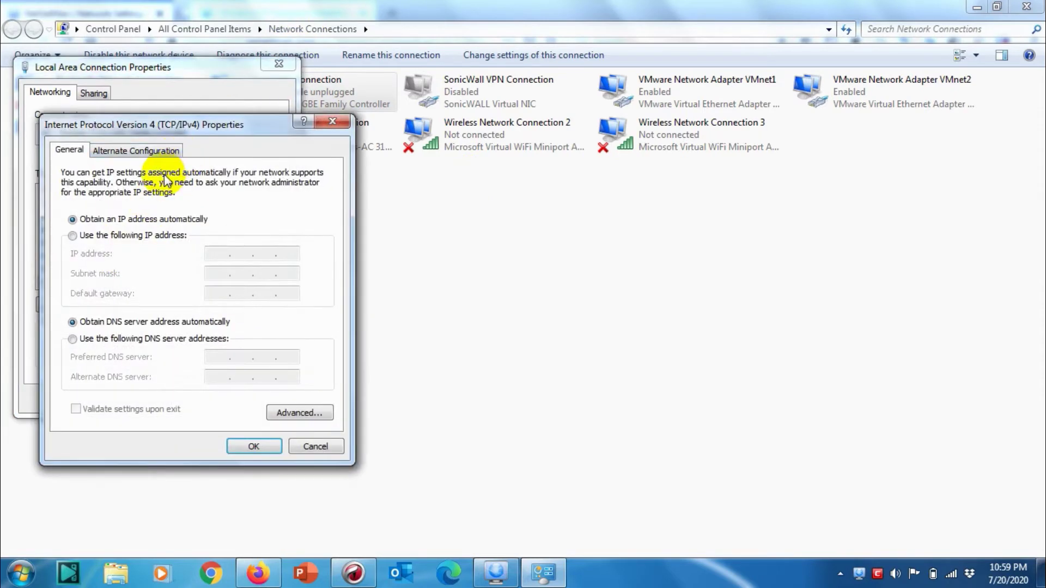
left_click(155, 149)
left_click(67, 149)
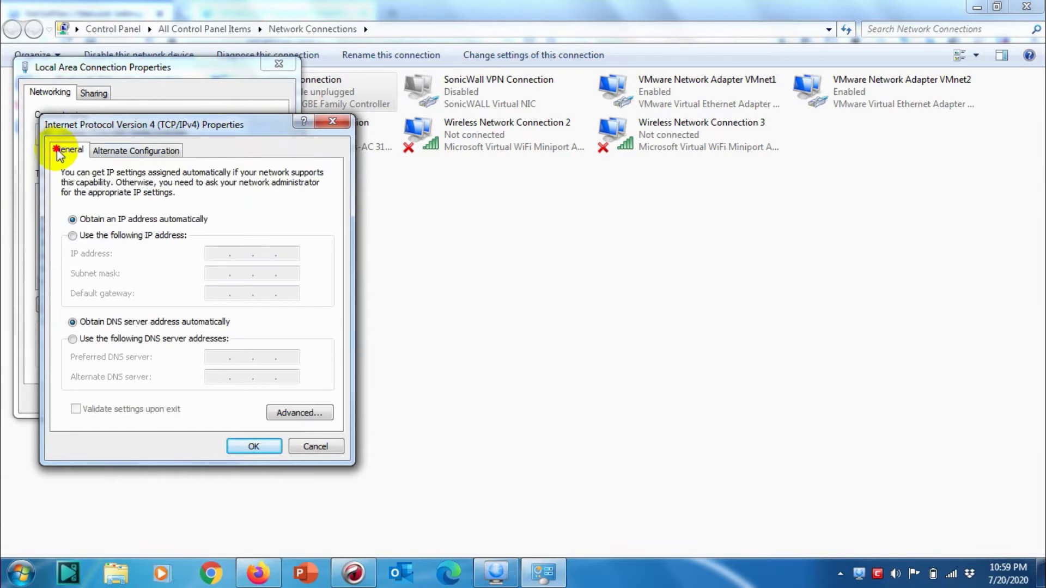
left_click(332, 121)
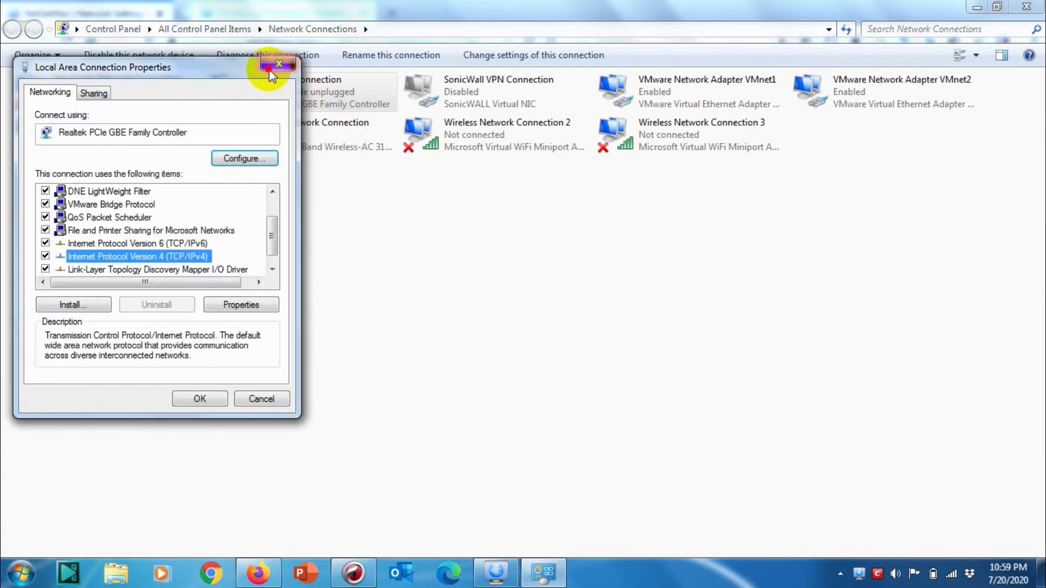
left_click(279, 64)
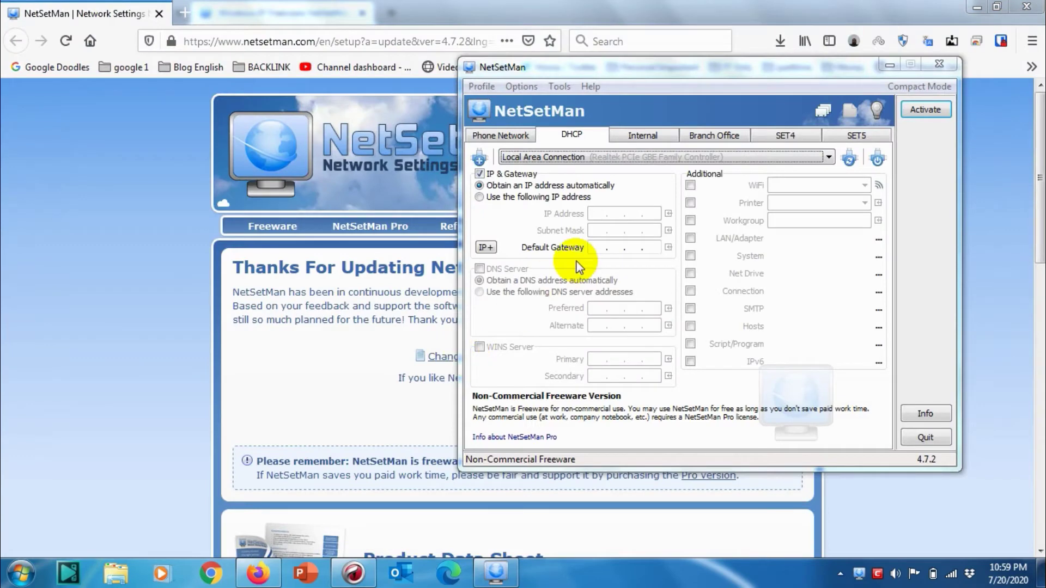
Step: Open Command Prompt and run ipconfig to list the adapter addresses
key("super")
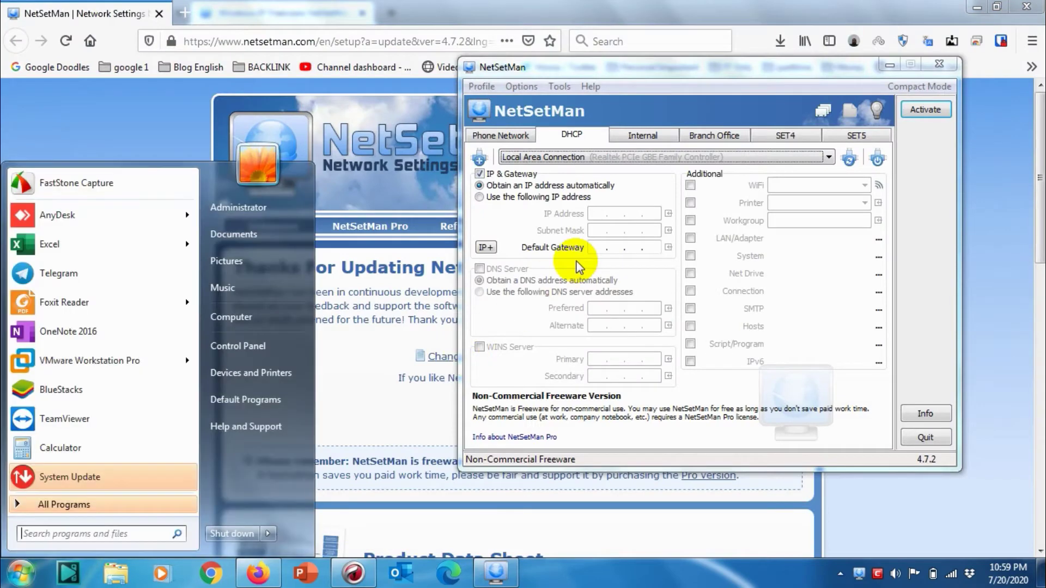
type("cmd")
key("Return")
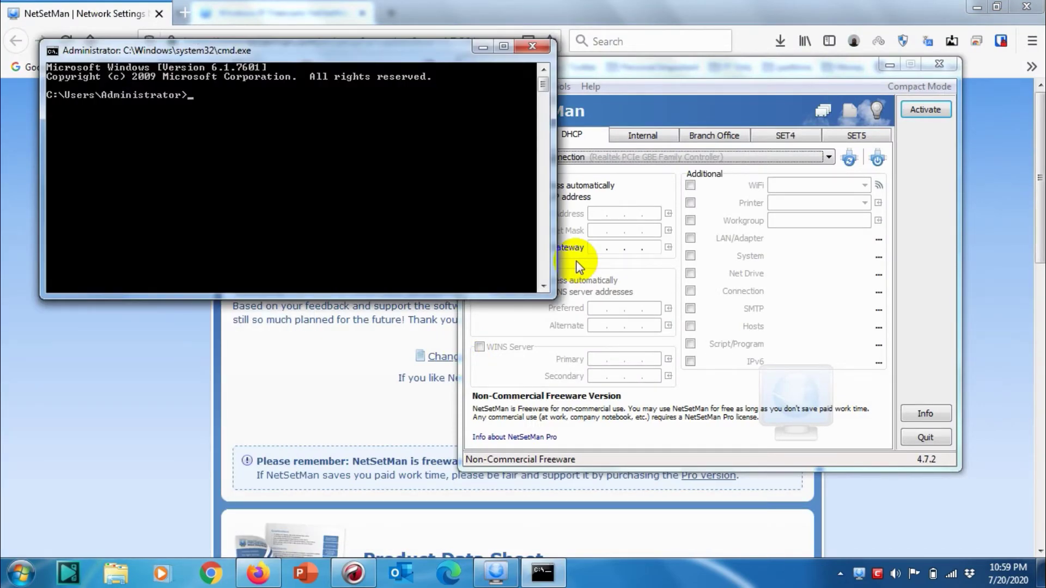
type("ipconfig")
key("Return")
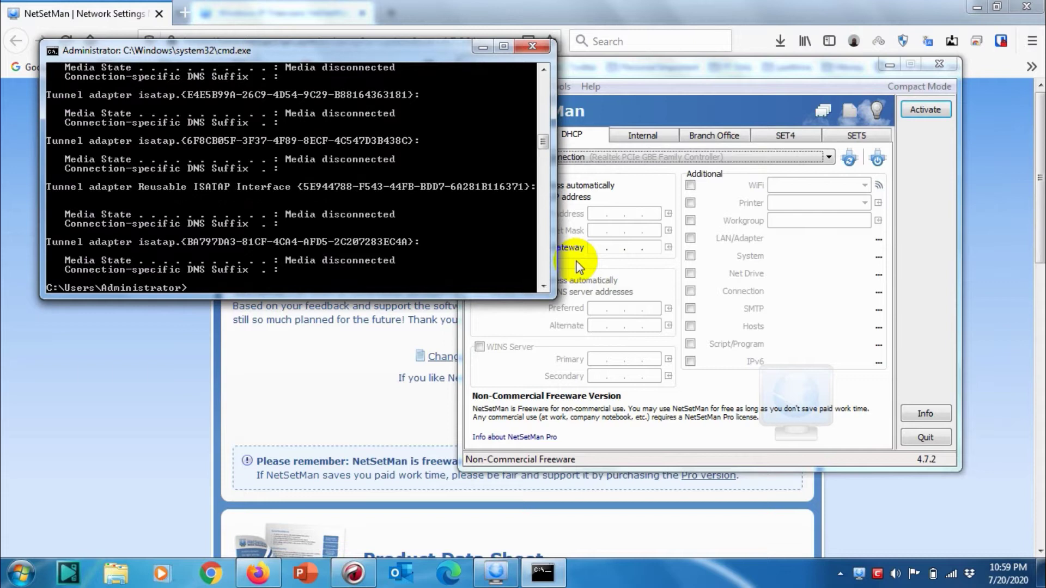
Step: Scroll through the ipconfig output (Wi-Fi at 192.168.0.141), then show NetSetMan's Phone Network profile
left_click(543, 69)
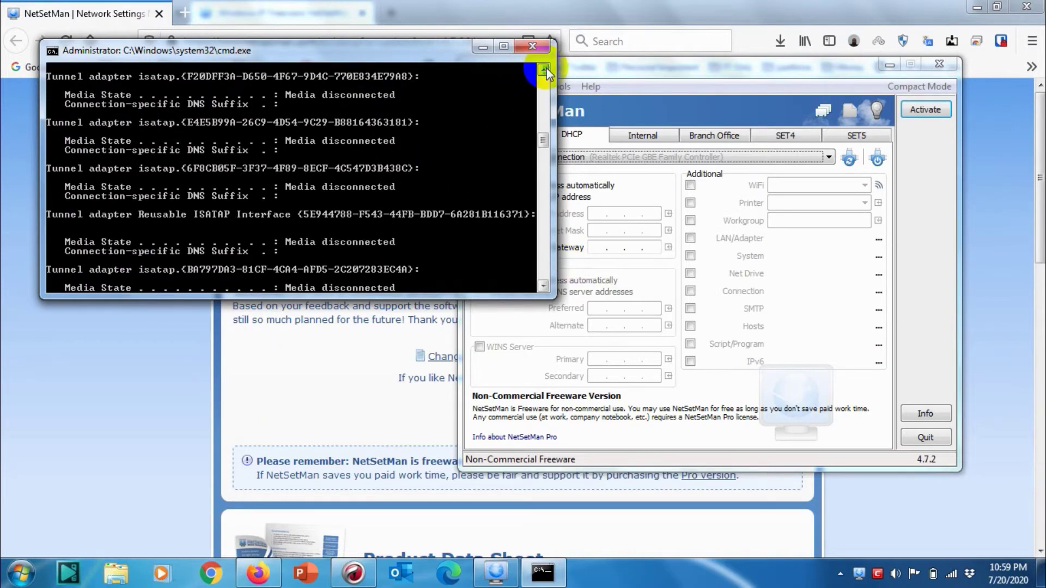
left_click(543, 69)
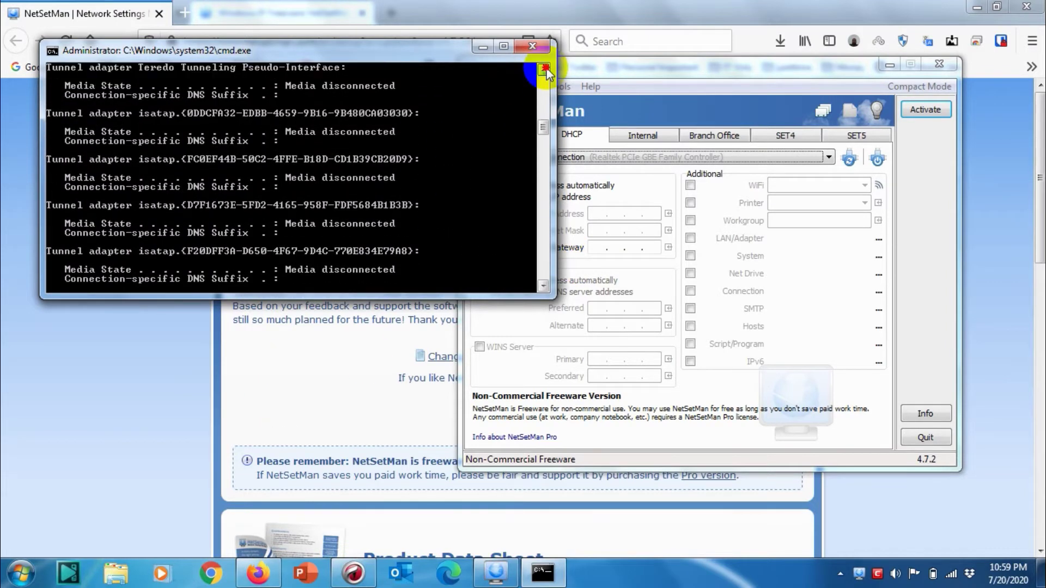
left_click(544, 69)
left_click(544, 69)
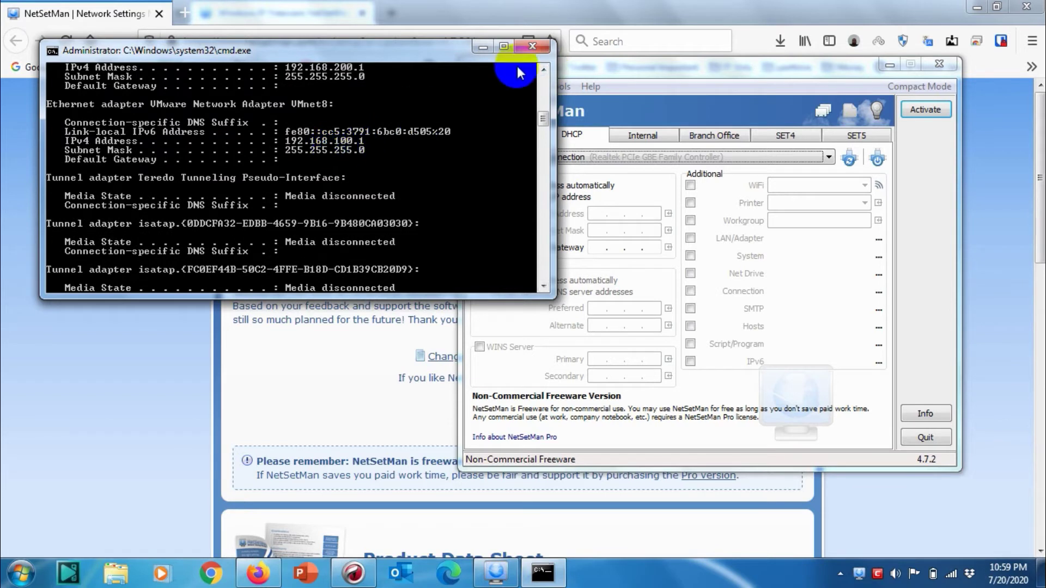
left_click(544, 69)
left_click(543, 70)
left_click(544, 70)
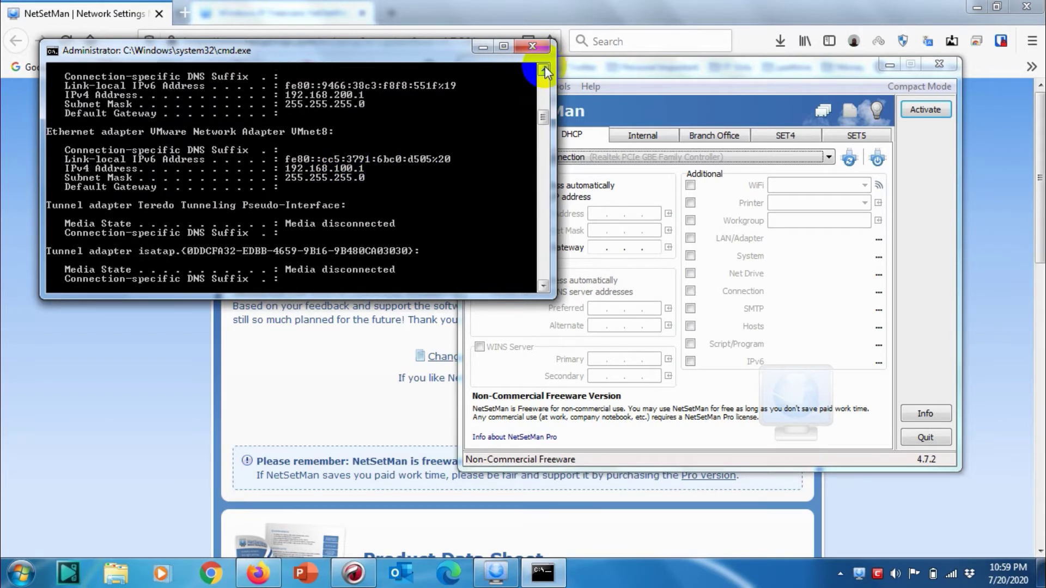
left_click(544, 70)
left_click(543, 70)
left_click(544, 69)
left_click(544, 69)
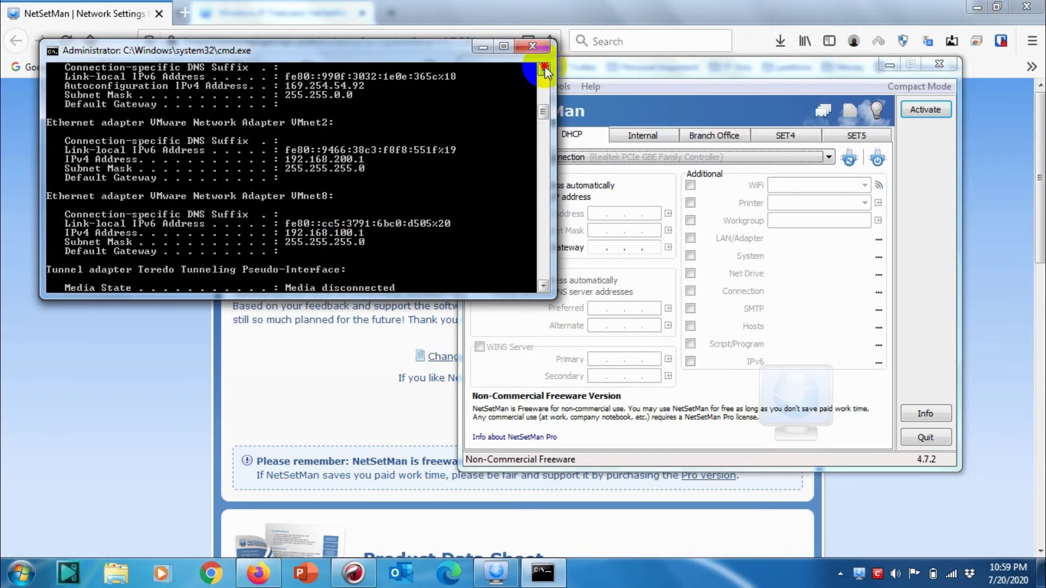
left_click(543, 69)
left_click(544, 69)
left_click(544, 69)
left_click(544, 70)
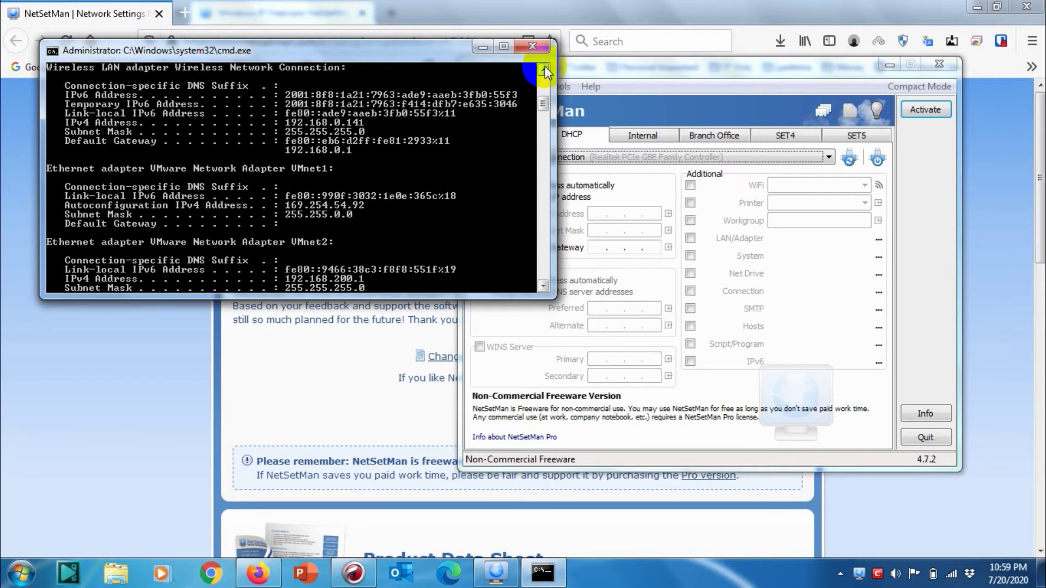
left_click(543, 69)
left_click(544, 70)
left_click(544, 69)
left_click(544, 69)
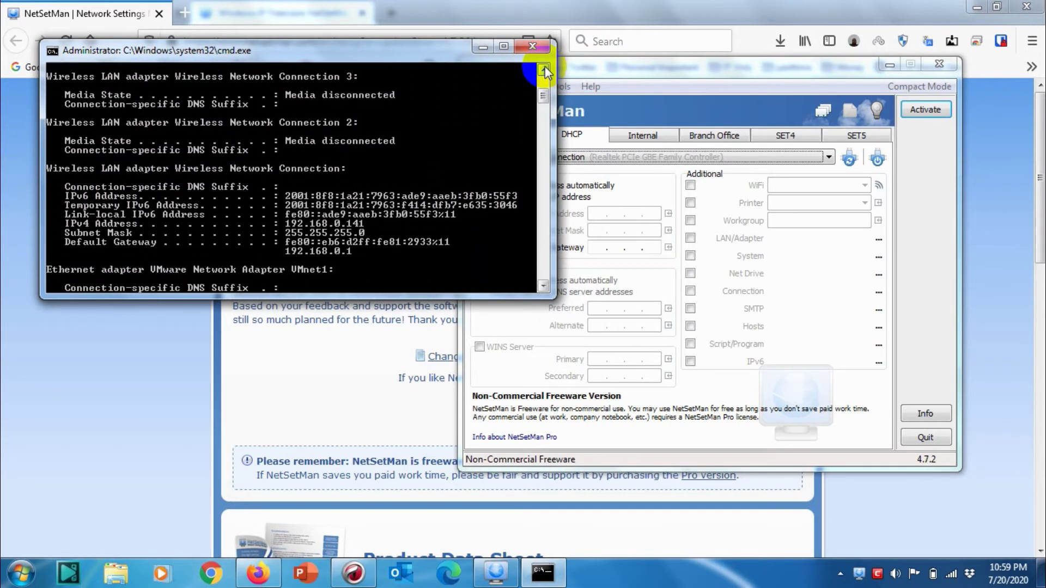
left_click(544, 69)
left_click(544, 69)
left_click(544, 69)
left_click(543, 69)
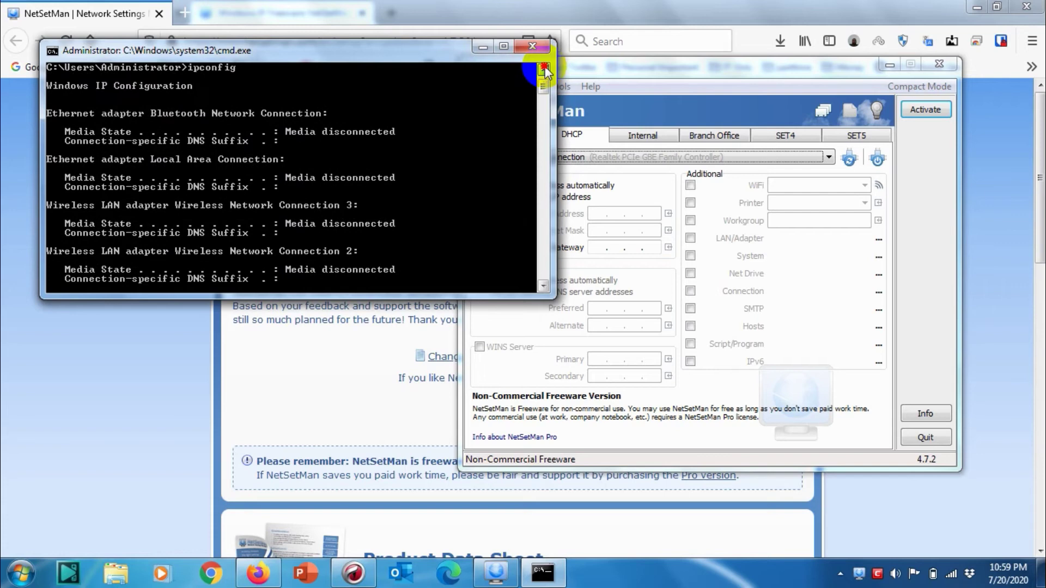
left_click(544, 70)
left_click(541, 278)
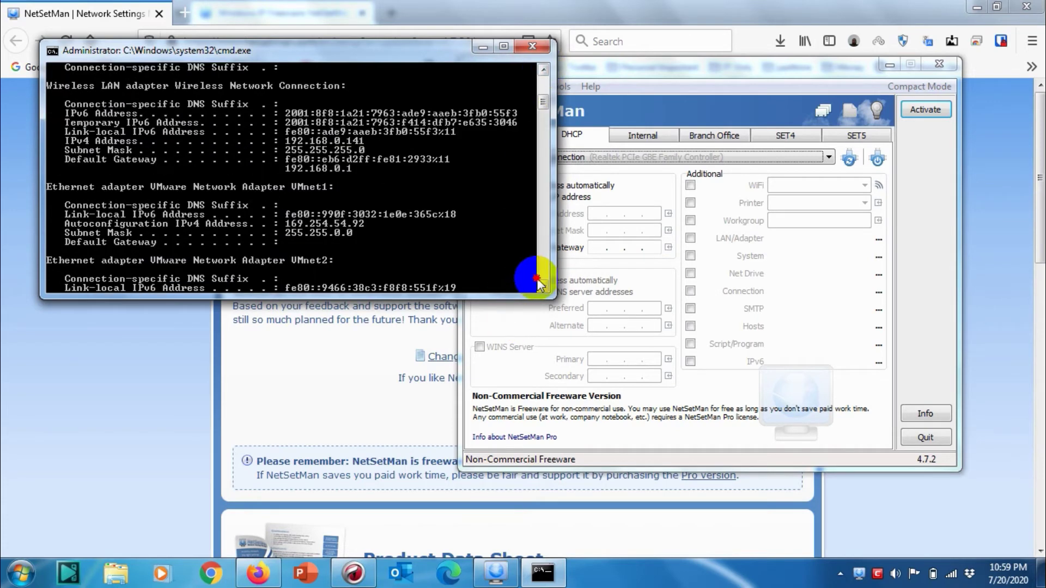
left_click(542, 281)
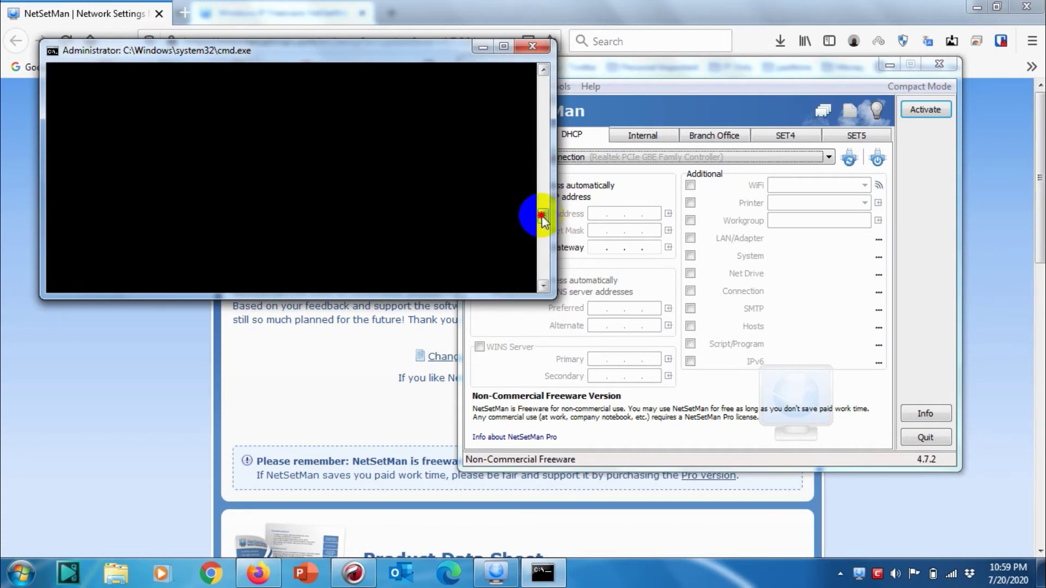
left_click_drag(542, 218, 545, 129)
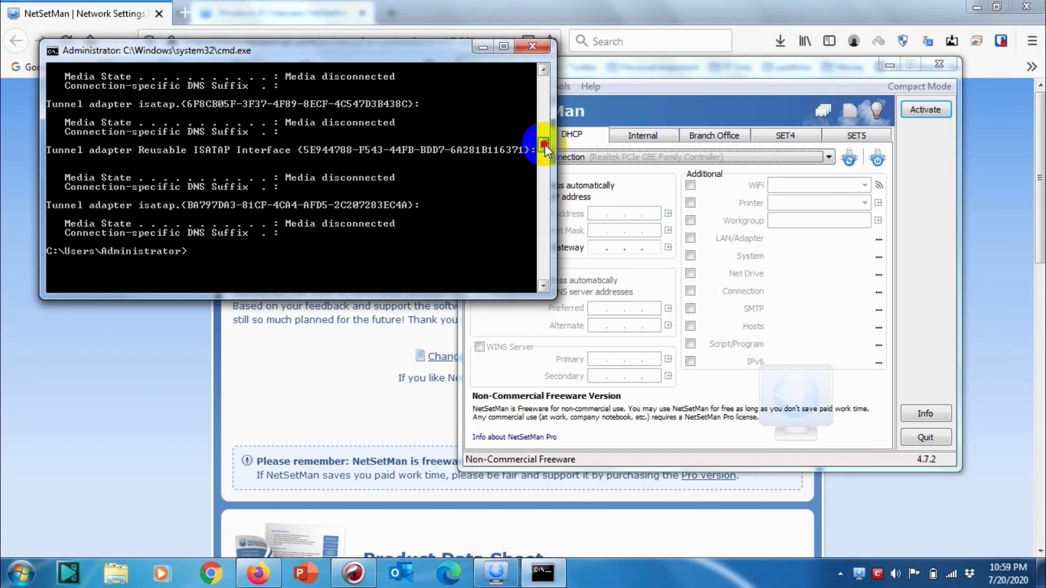
left_click(675, 105)
left_click(518, 136)
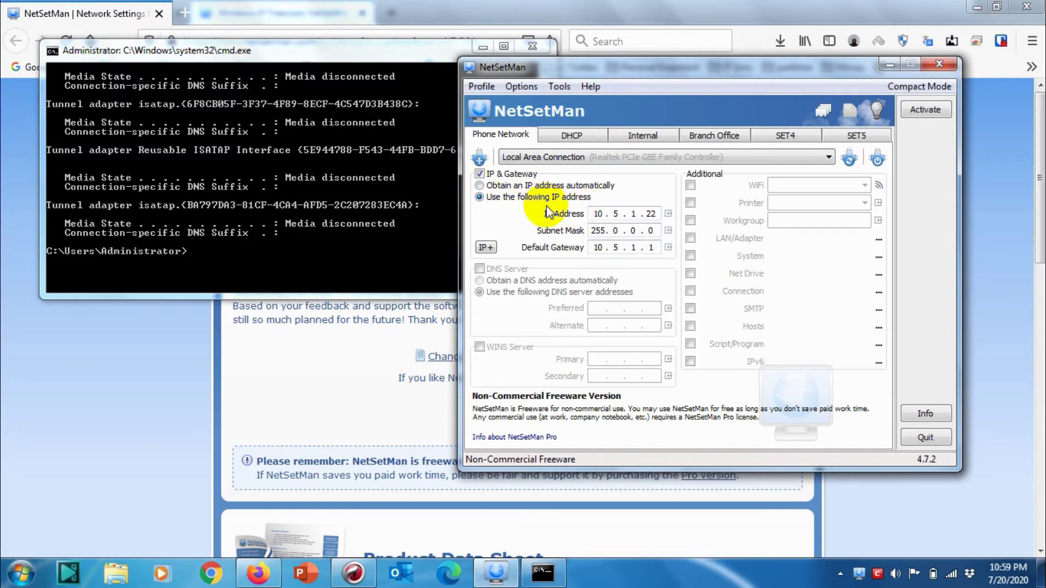
Step: Activate the Phone Network profile with DNS Server left off, confirming IP and Gateway OK
left_click(487, 270)
left_click(486, 270)
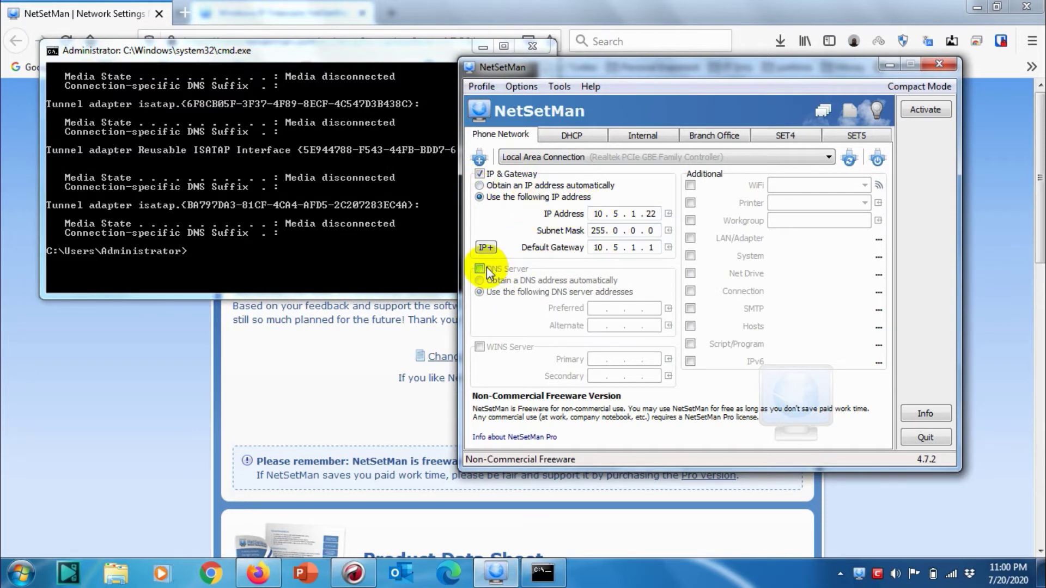
left_click(909, 115)
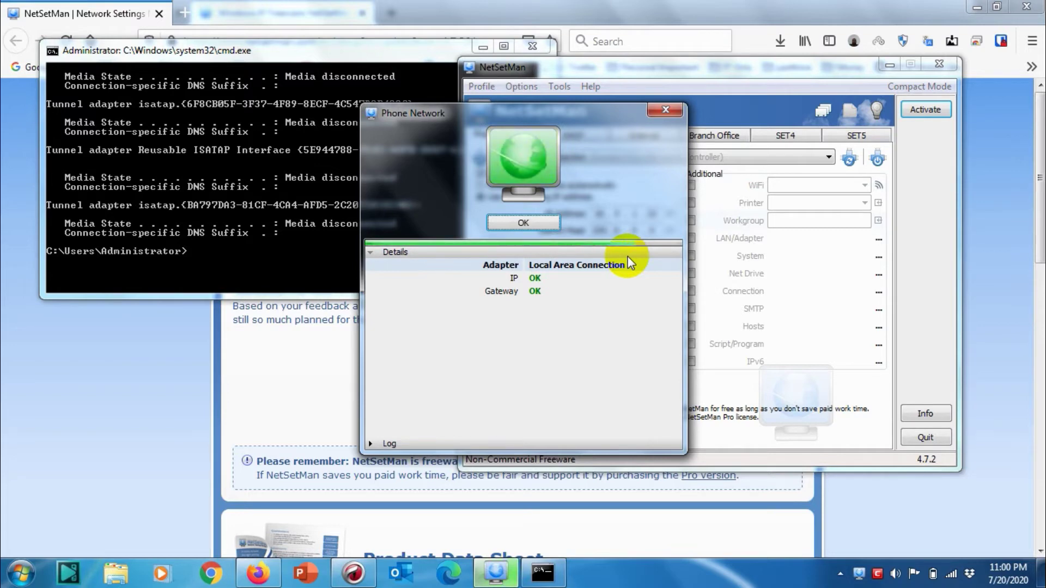
left_click(519, 222)
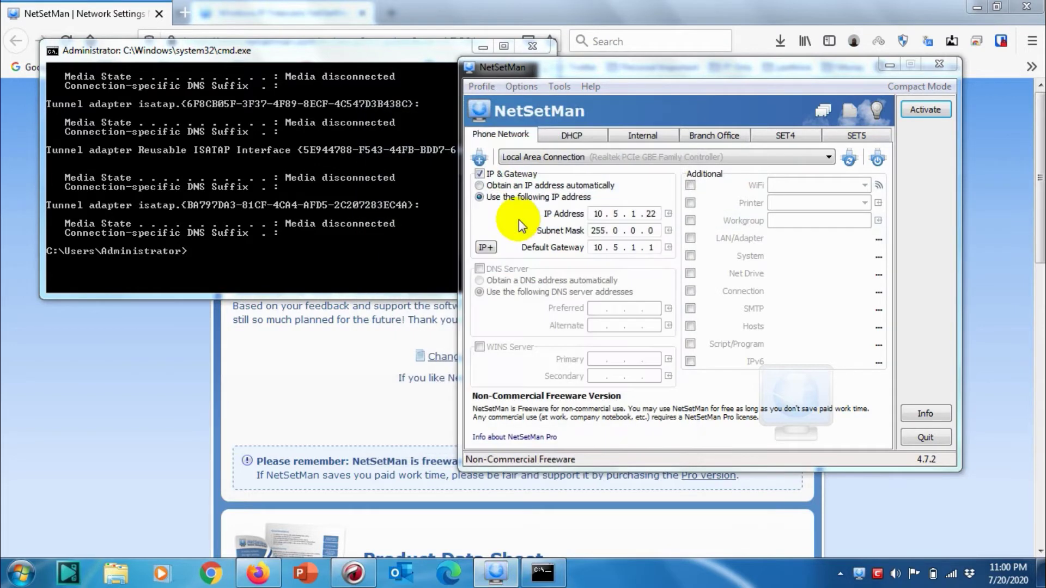
Step: Rerun ipconfig in Command Prompt to check the adapter addresses
left_click(313, 246)
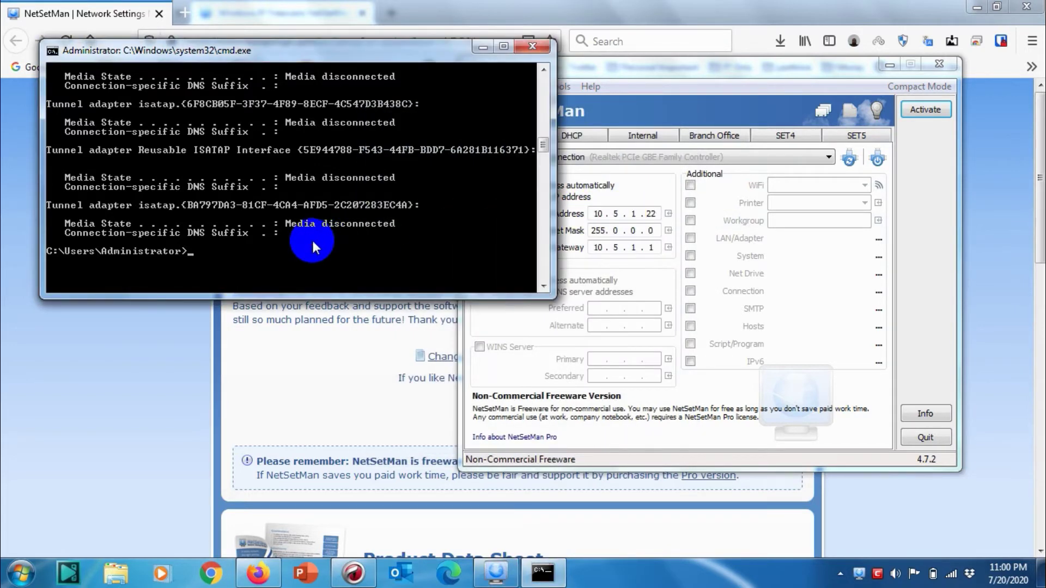
type("ipconfig")
key("Return")
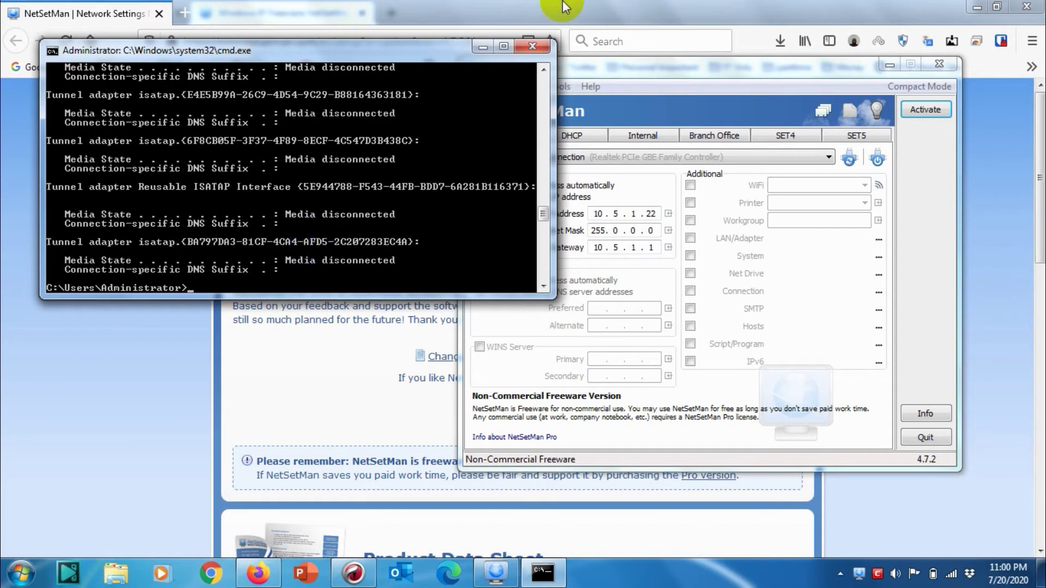
Step: Scroll up through the ipconfig output, then close Command Prompt
left_click(543, 70)
left_click(543, 69)
left_click(543, 70)
left_click(544, 70)
left_click(543, 70)
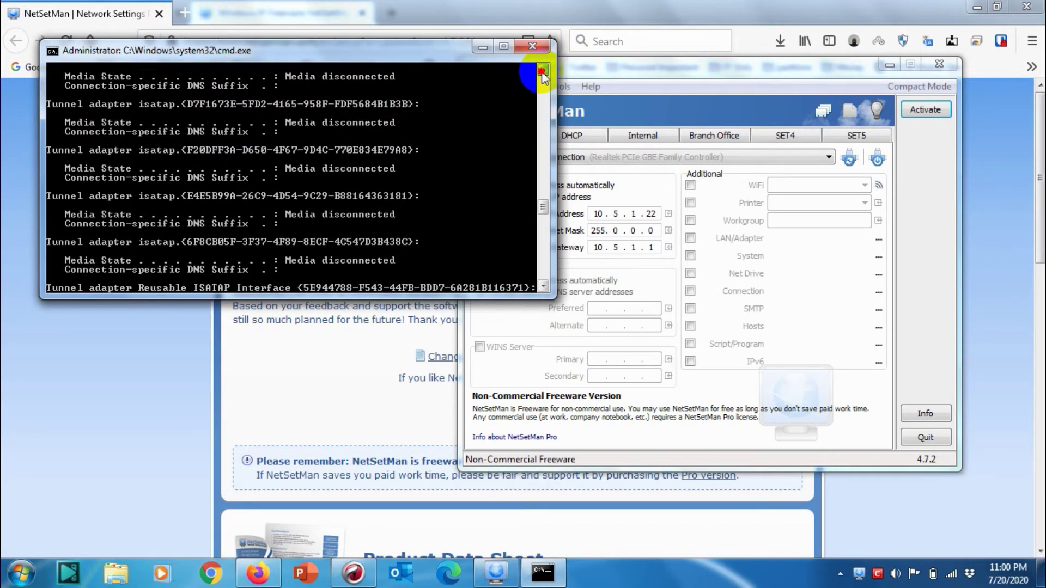
left_click(543, 70)
left_click(544, 70)
left_click(544, 70)
left_click(543, 70)
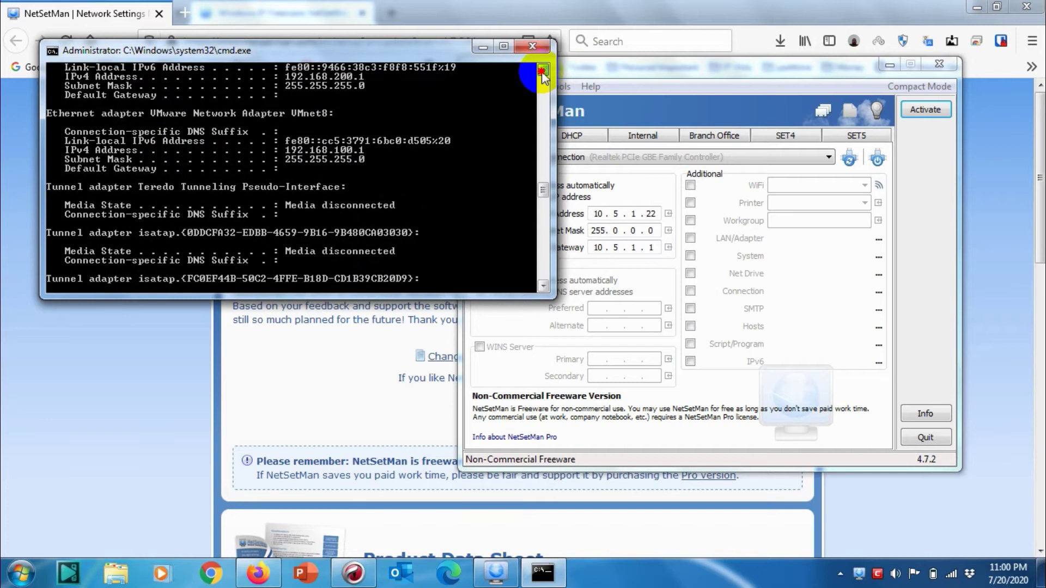
left_click(543, 69)
left_click(543, 69)
left_click(544, 70)
left_click(543, 70)
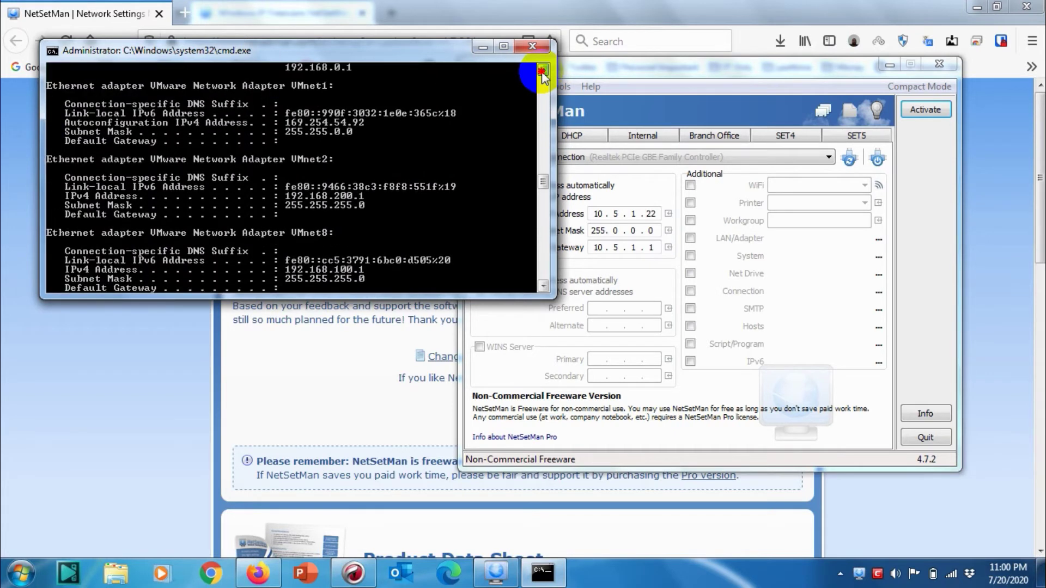
left_click(543, 70)
left_click(543, 70)
left_click(543, 69)
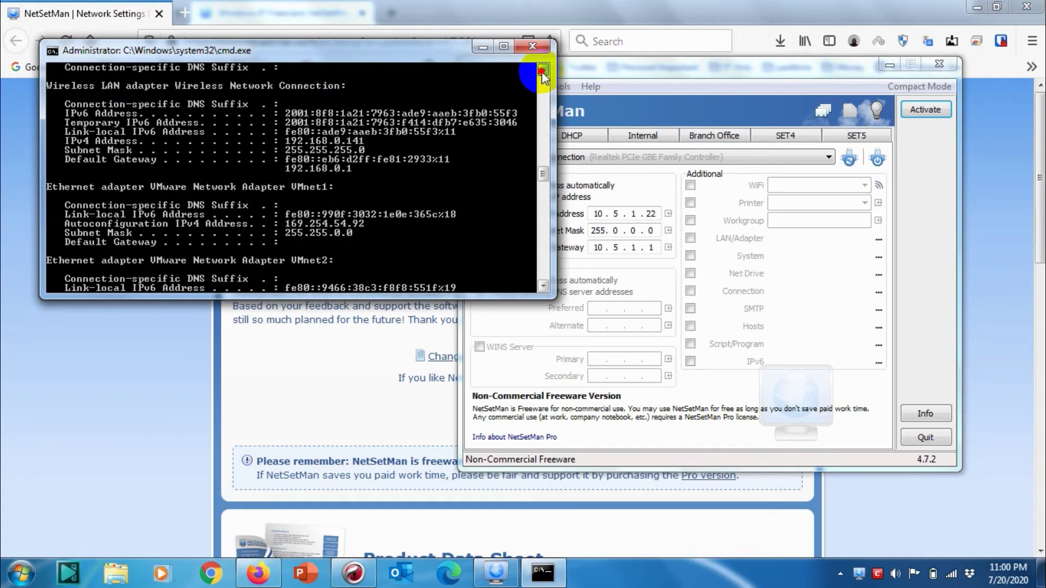
left_click(543, 69)
left_click(543, 70)
left_click(543, 69)
left_click(544, 69)
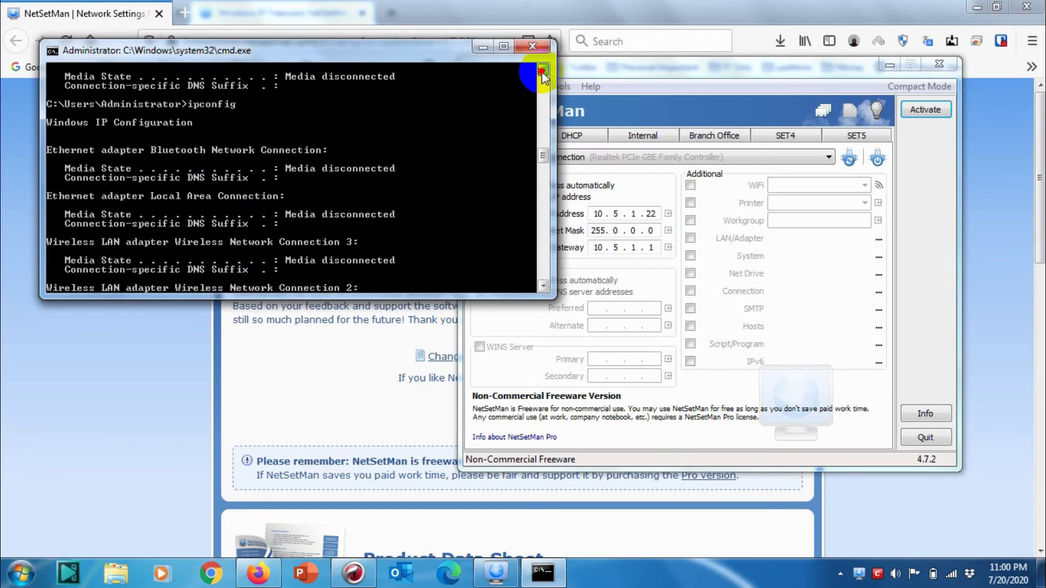
left_click(544, 70)
left_click(544, 70)
left_click(544, 69)
left_click(543, 70)
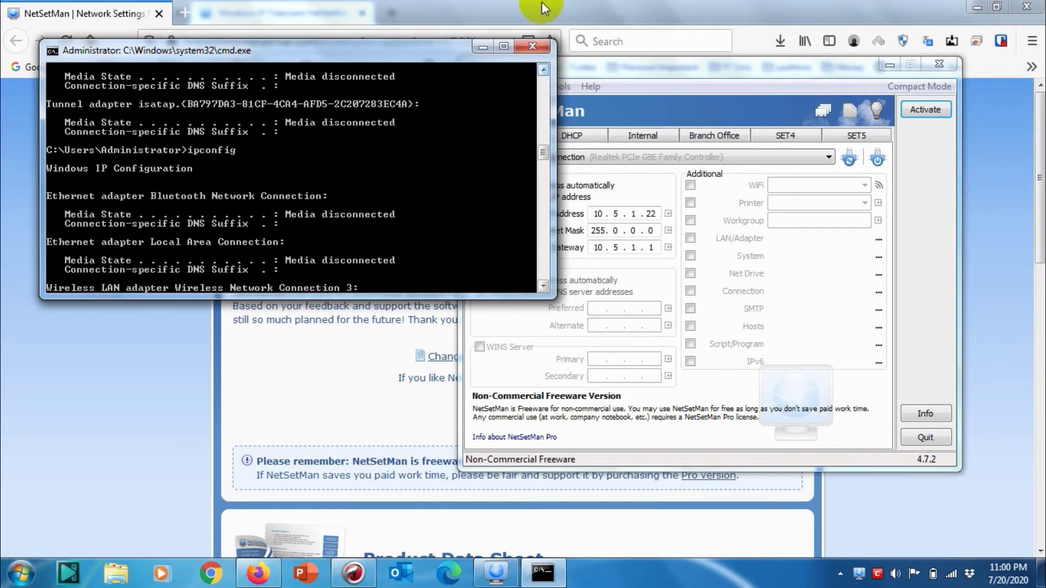
left_click(533, 46)
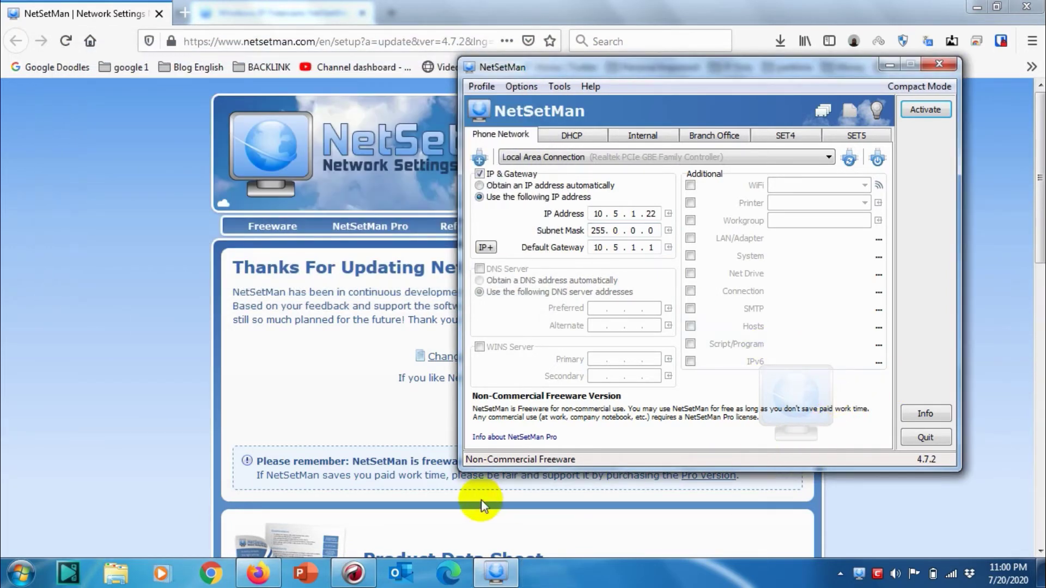
Step: Review Local Area Connection's static IPv4 settings (10.5.1.22, gateway 10.5.1.1), closing both dialogs unchanged
key("super+r")
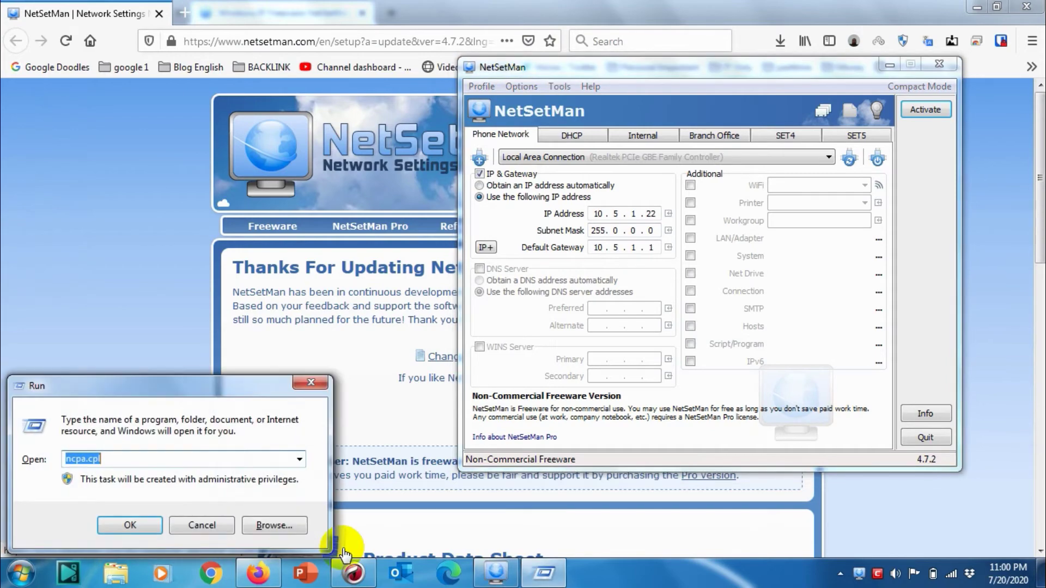
key("Return")
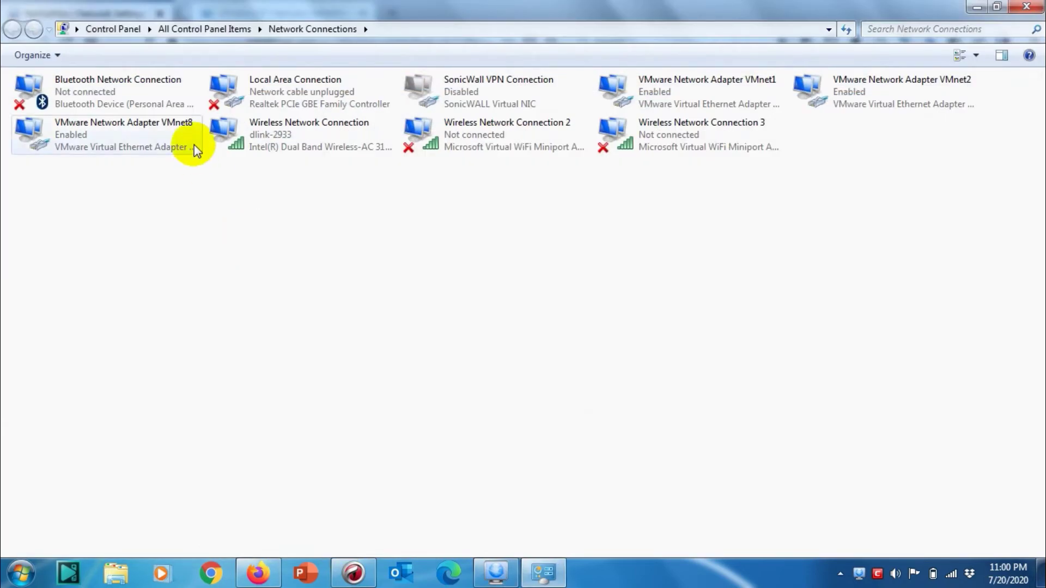
left_click(294, 82)
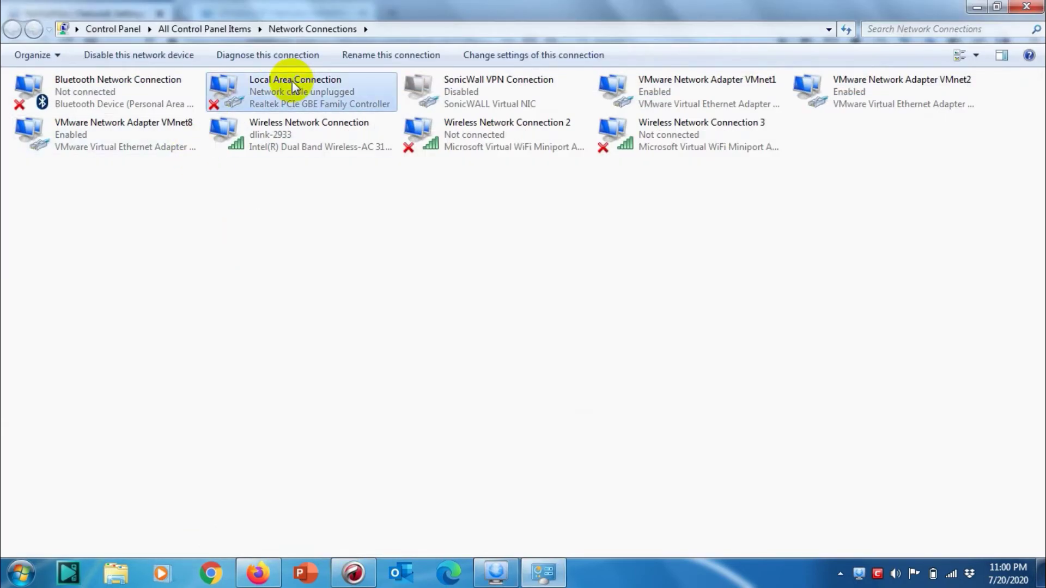
right_click(293, 81)
left_click(341, 231)
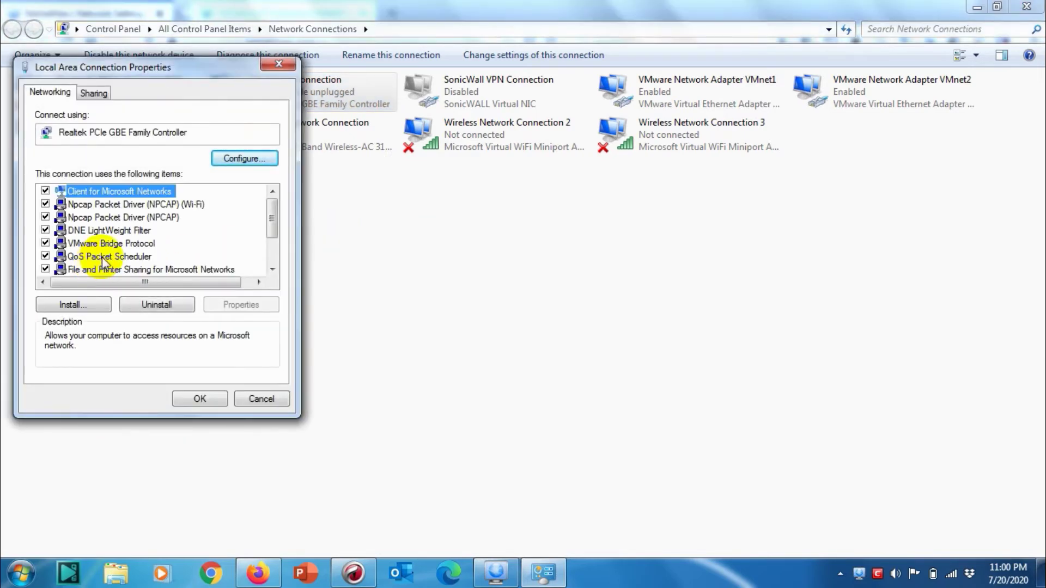
scroll(133, 264, "down", 2)
double_click(127, 245)
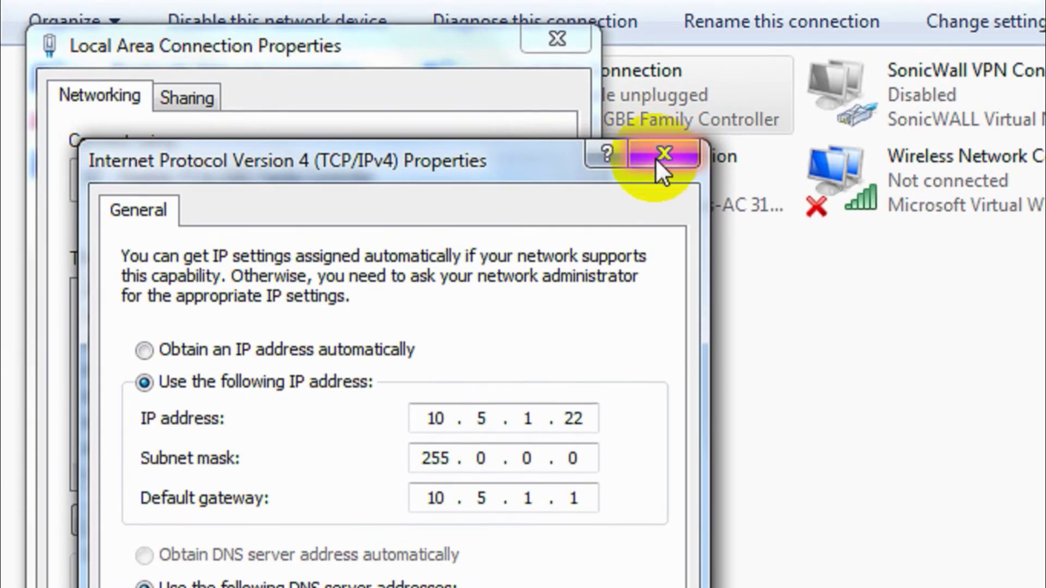
left_click(657, 158)
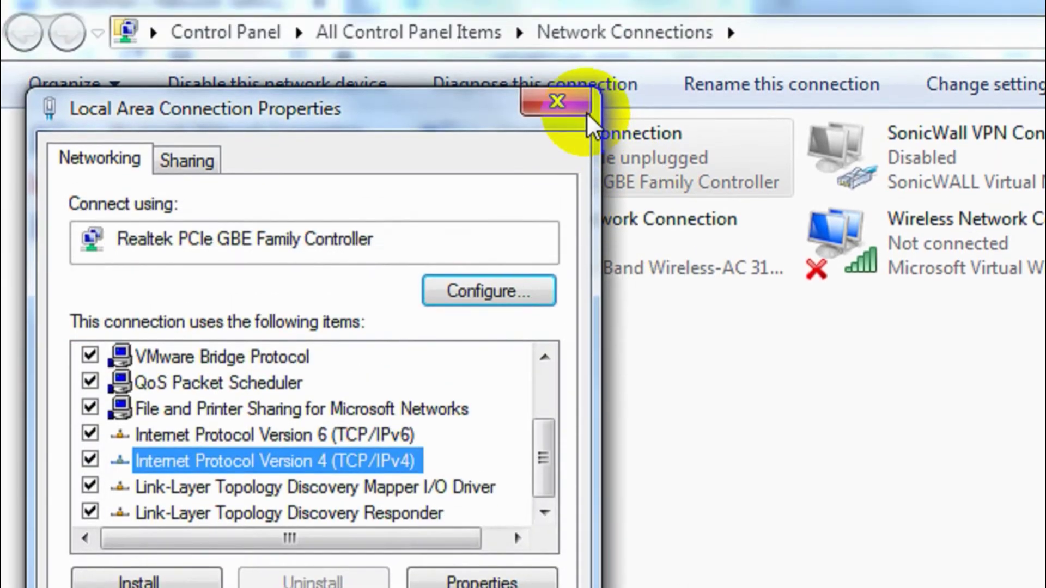
left_click(556, 38)
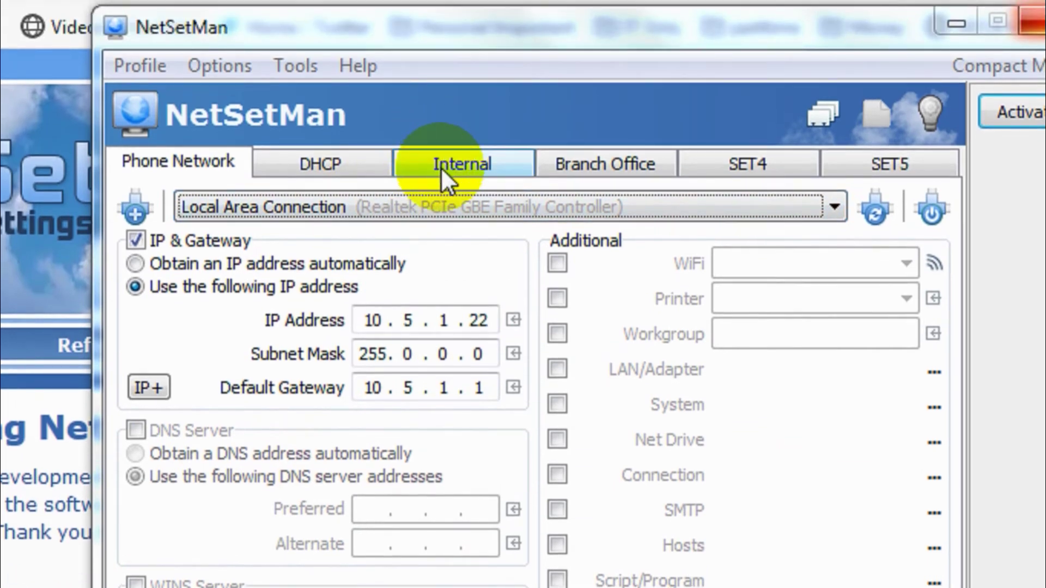
Step: Switch to the Internal profile and set its adapter to Wireless Network Connection
left_click(285, 169)
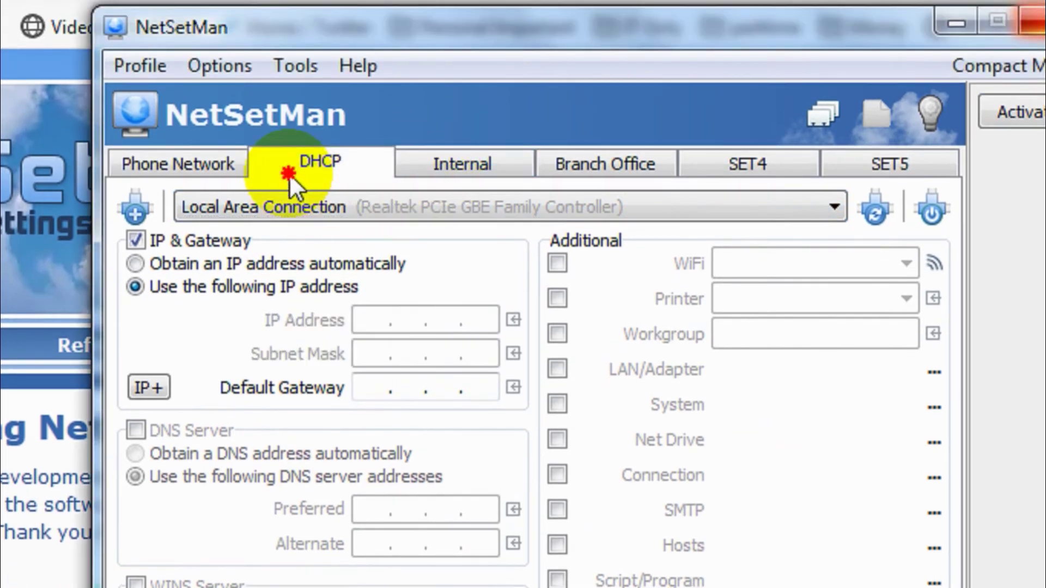
left_click(477, 164)
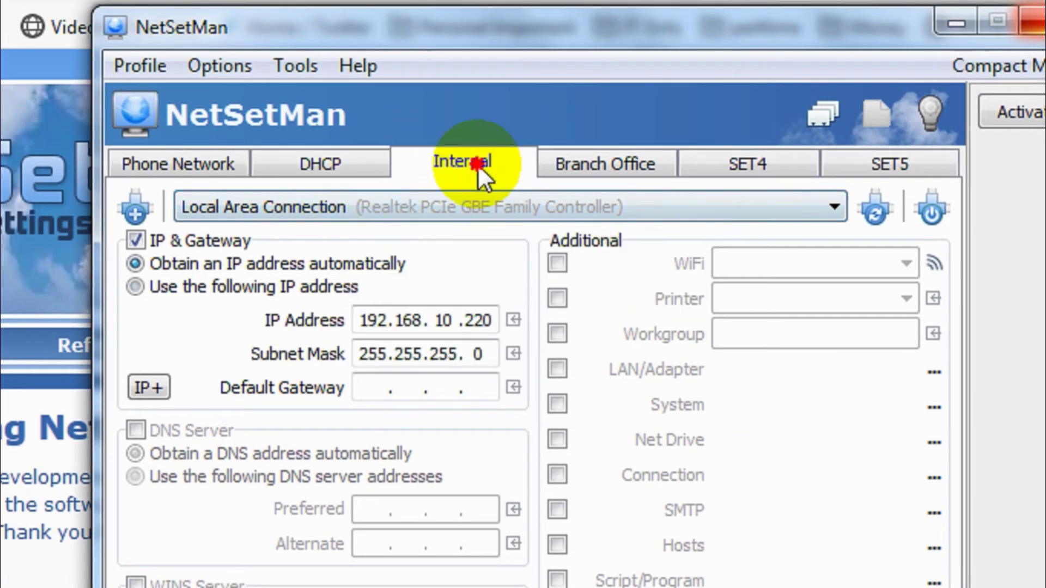
left_click(489, 207)
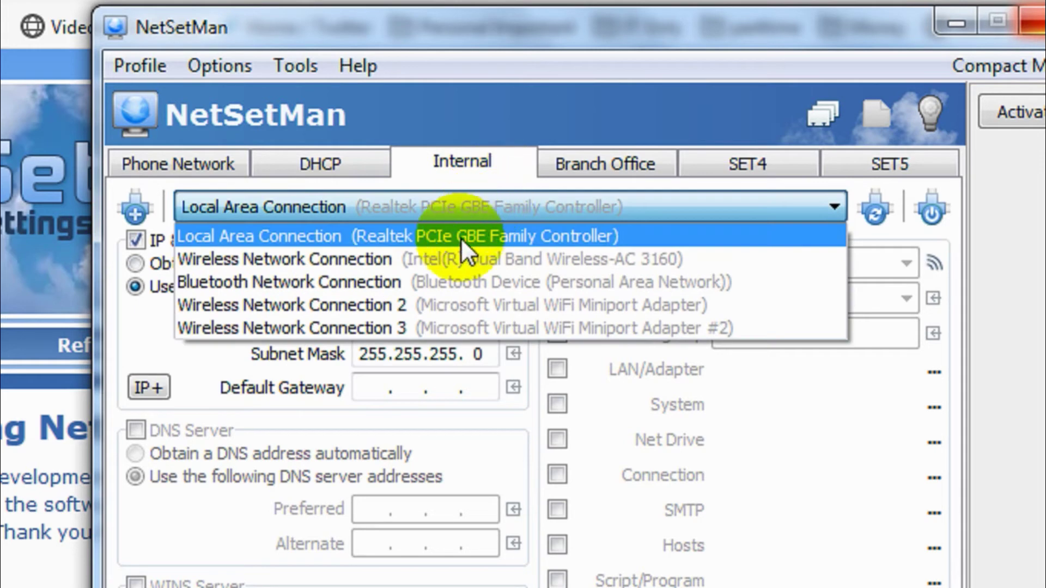
left_click(457, 255)
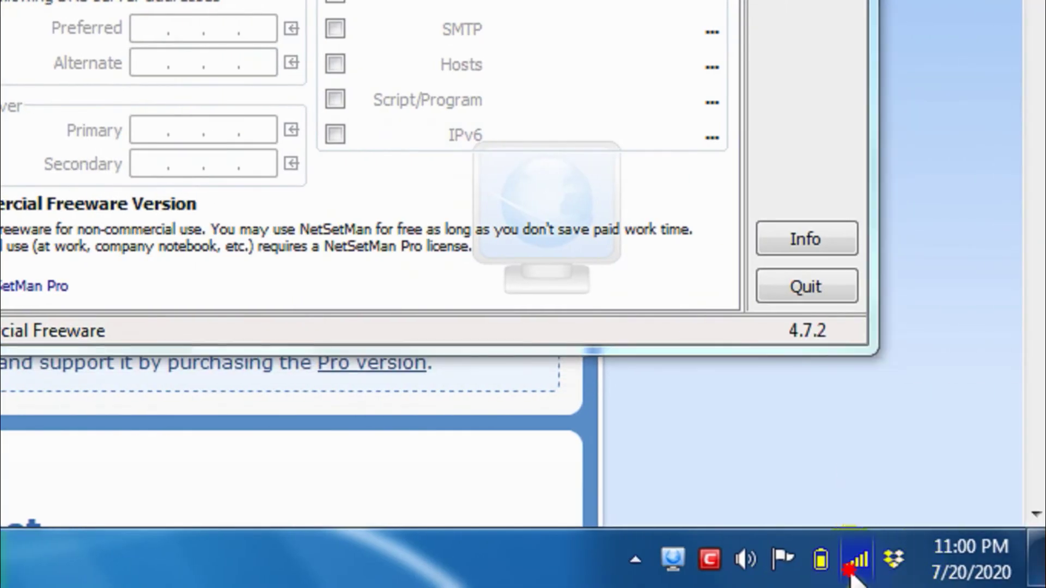
Step: Check dlink-2933 Wi-Fi details: IPv4 192.168.0.141, gateway and DNS 192.168.0.1
left_click(1017, 560)
left_click(958, 104)
right_click(796, 147)
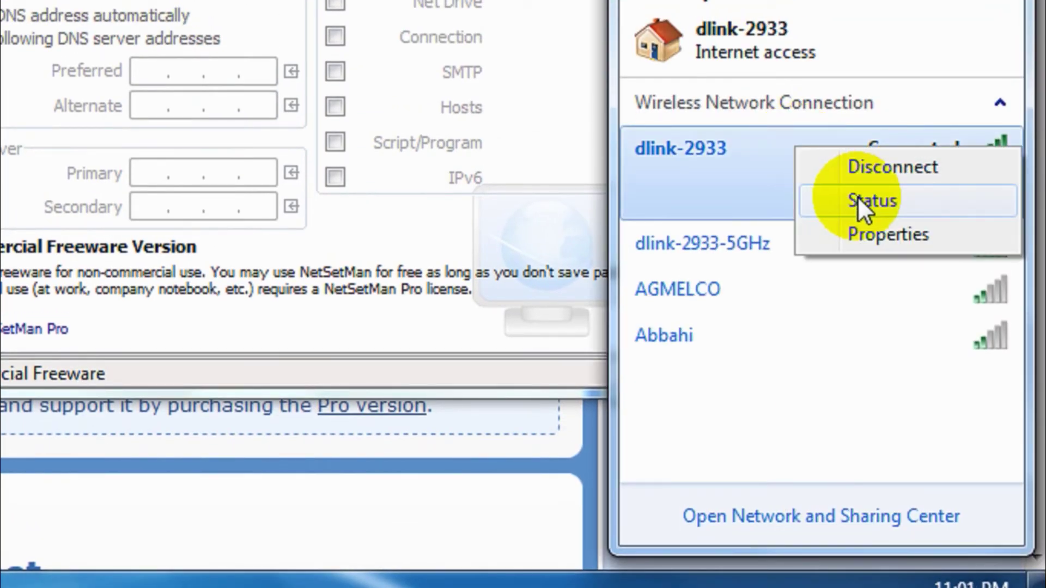
left_click(859, 203)
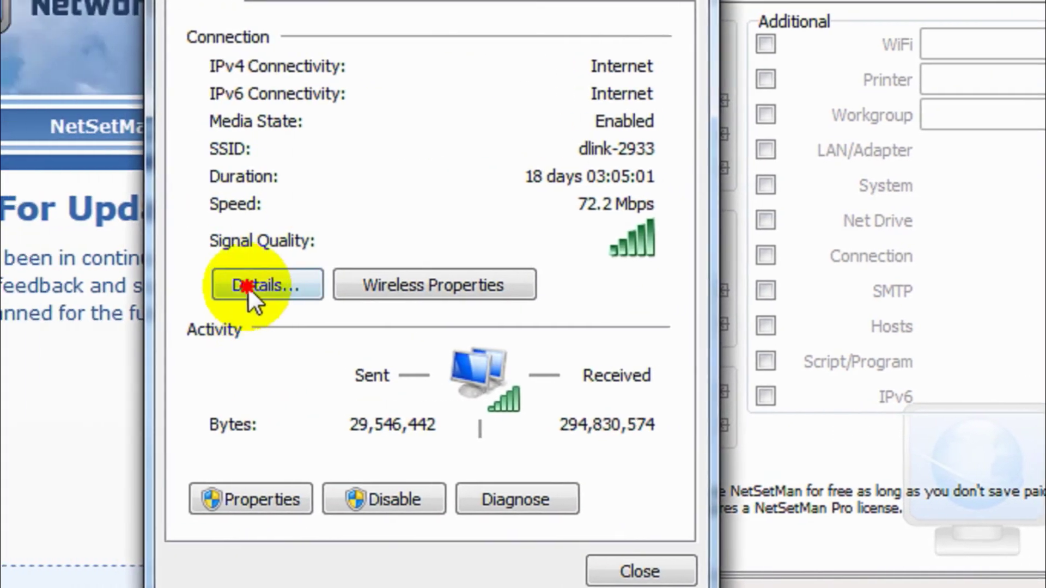
left_click(124, 280)
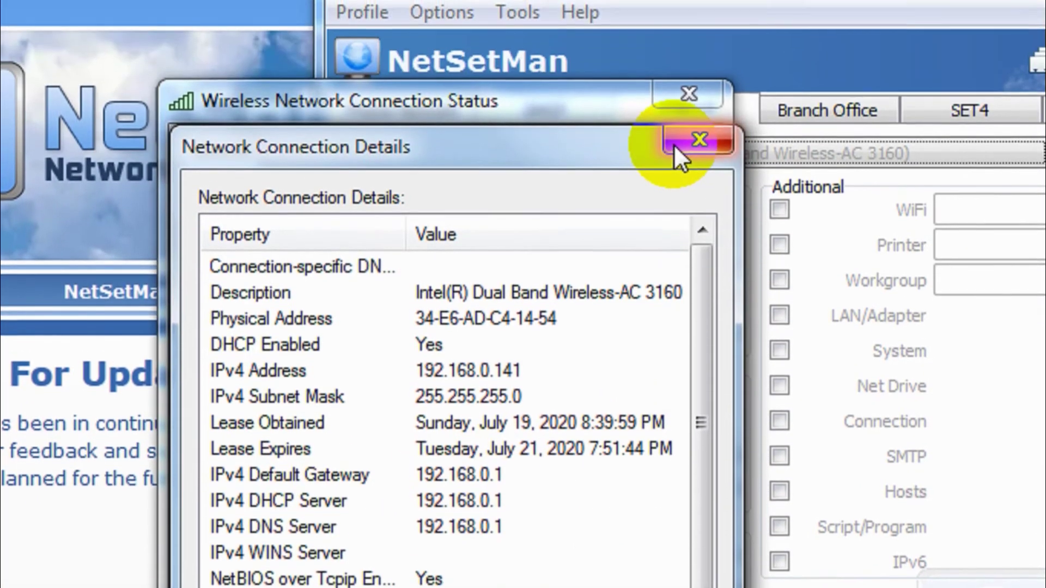
left_click(675, 146)
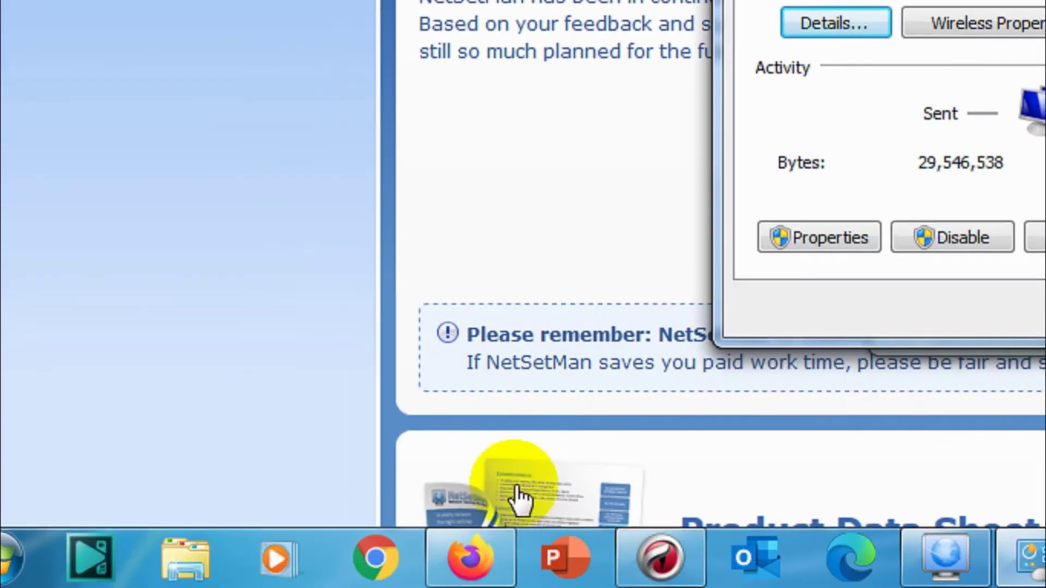
Step: Open Command Prompt and ping the gateway 192.168.0.1, then stop it
key("super")
type("cmd")
key("Return")
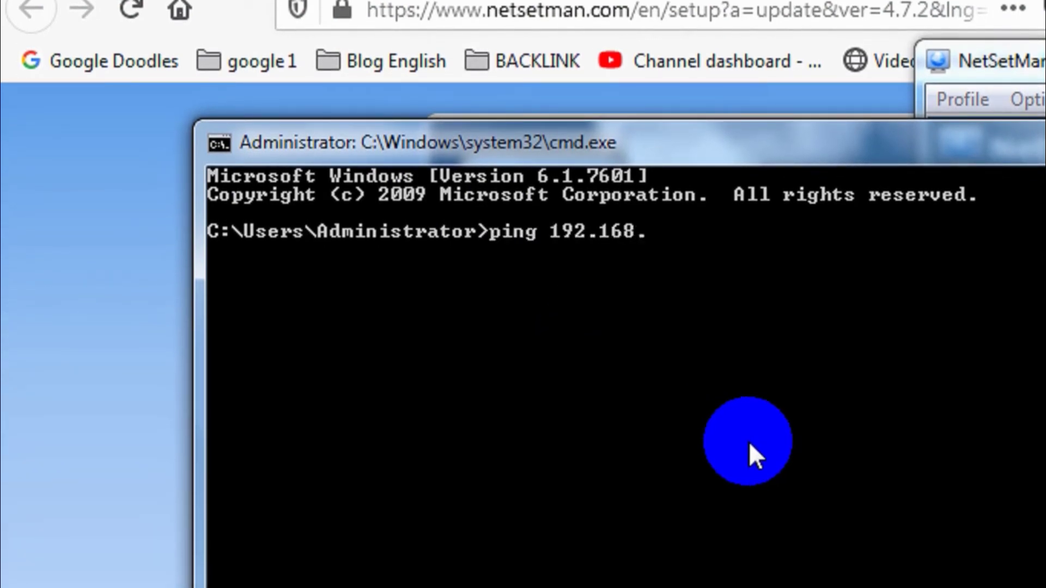
type("ping 192.168.0.1")
key("Return")
key("ctrl+c")
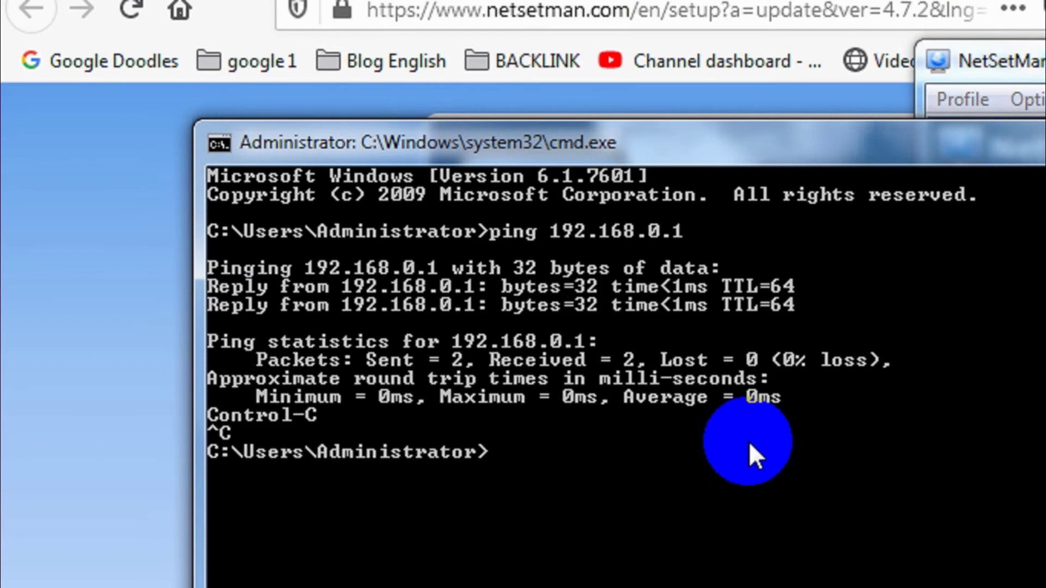
Step: Ping 192.168.0.10 to confirm it is unreachable, then stop it
key("Up")
key("BackSpace")
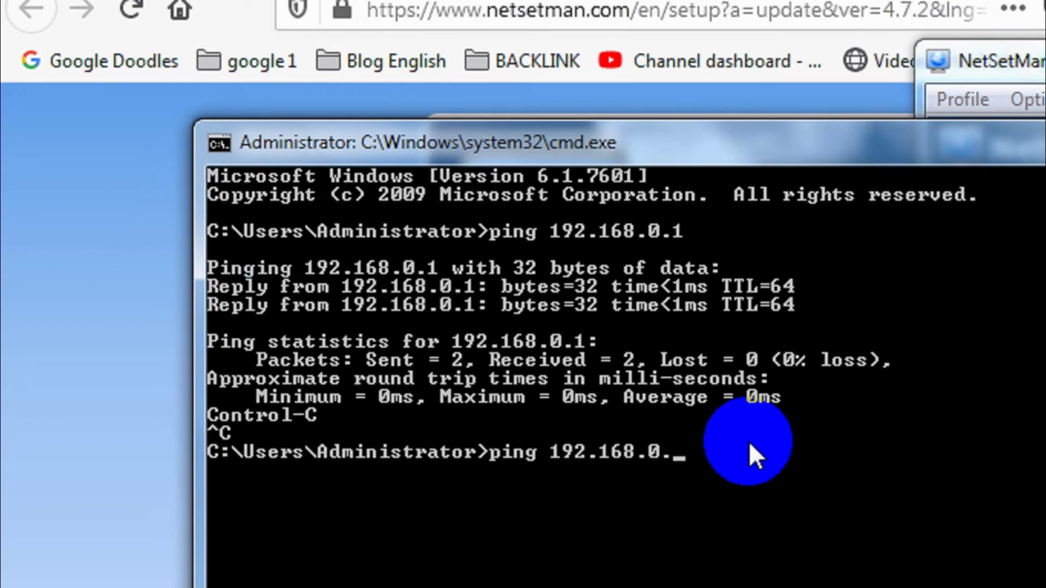
type("10")
key("Return")
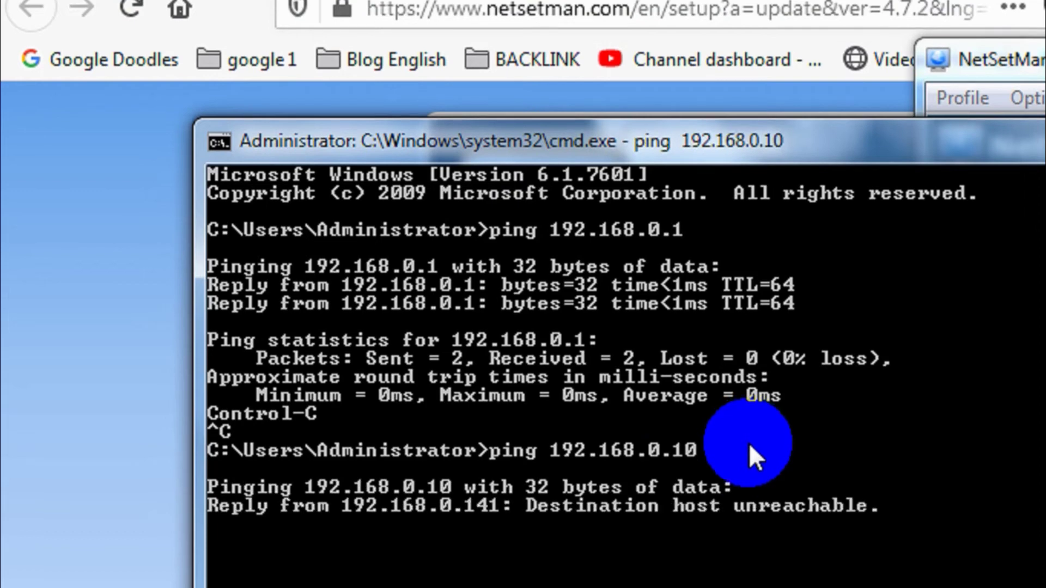
key("ctrl+c")
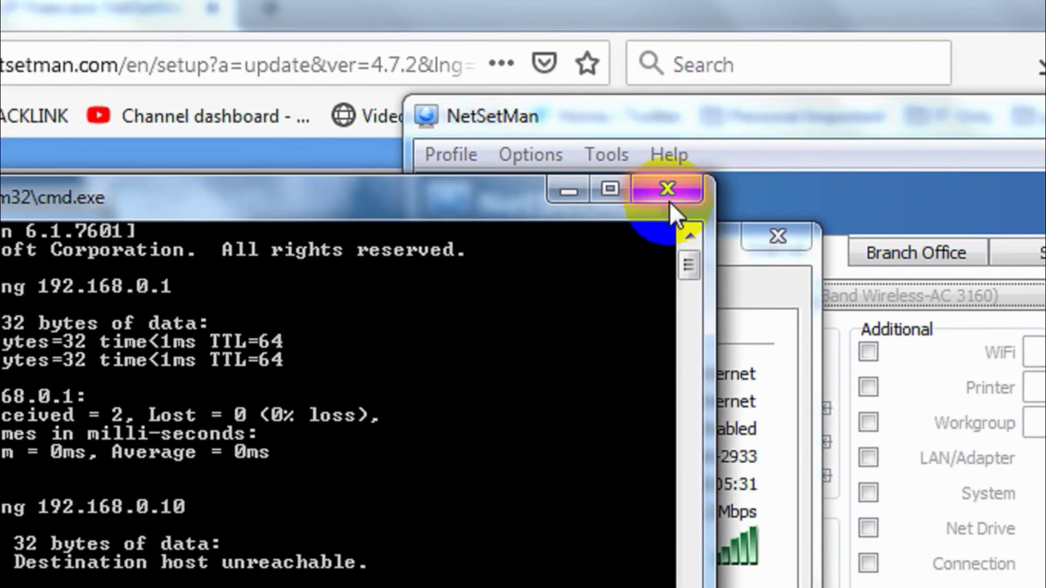
Step: Keep Wireless Network Connection and set IP 192.168.0.10 with gateway 192.168.0.1
left_click(761, 50)
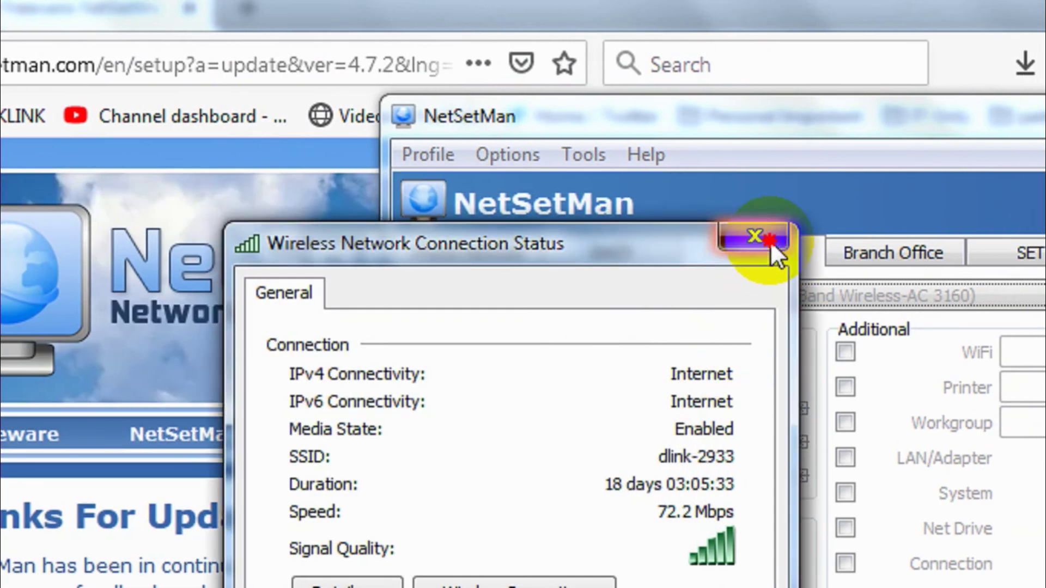
left_click(777, 237)
left_click(691, 309)
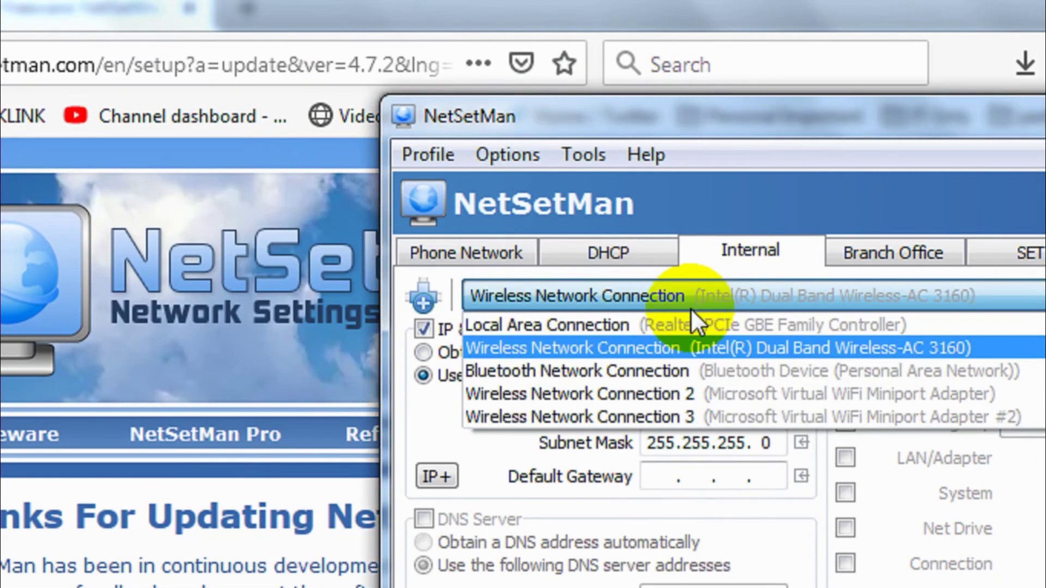
left_click(707, 342)
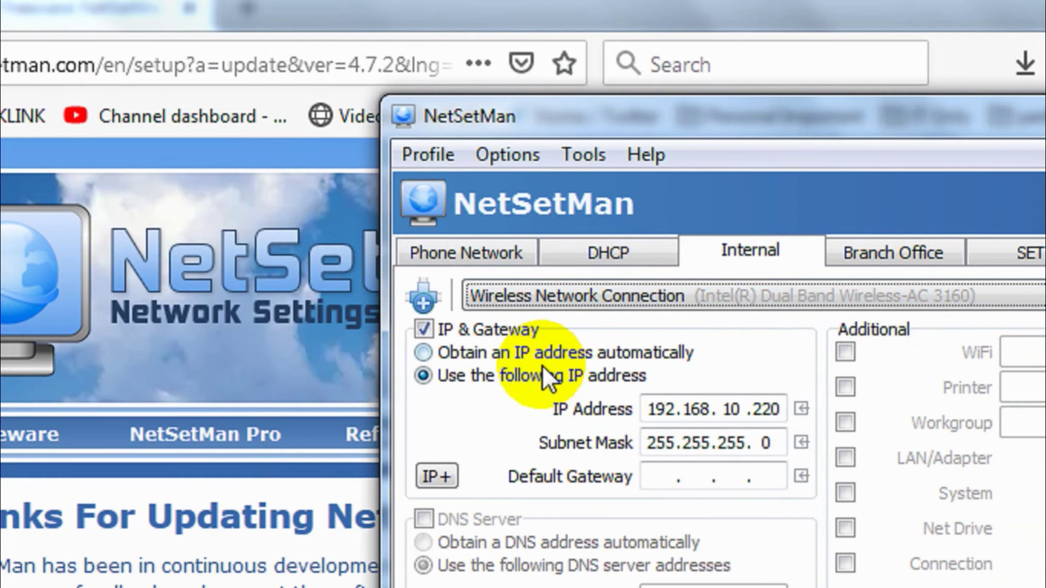
double_click(730, 409)
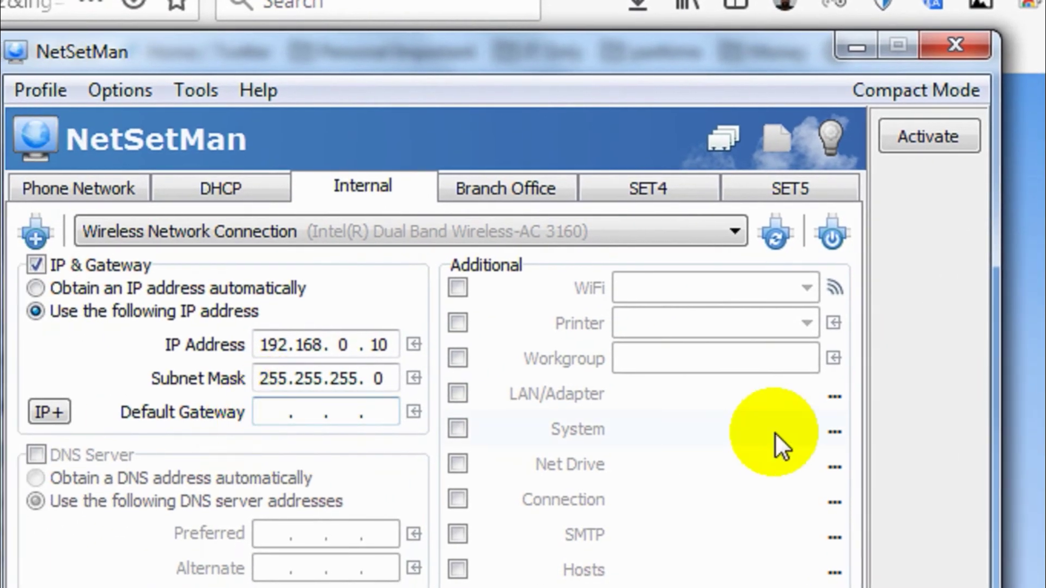
type("192.168. 0 . 1")
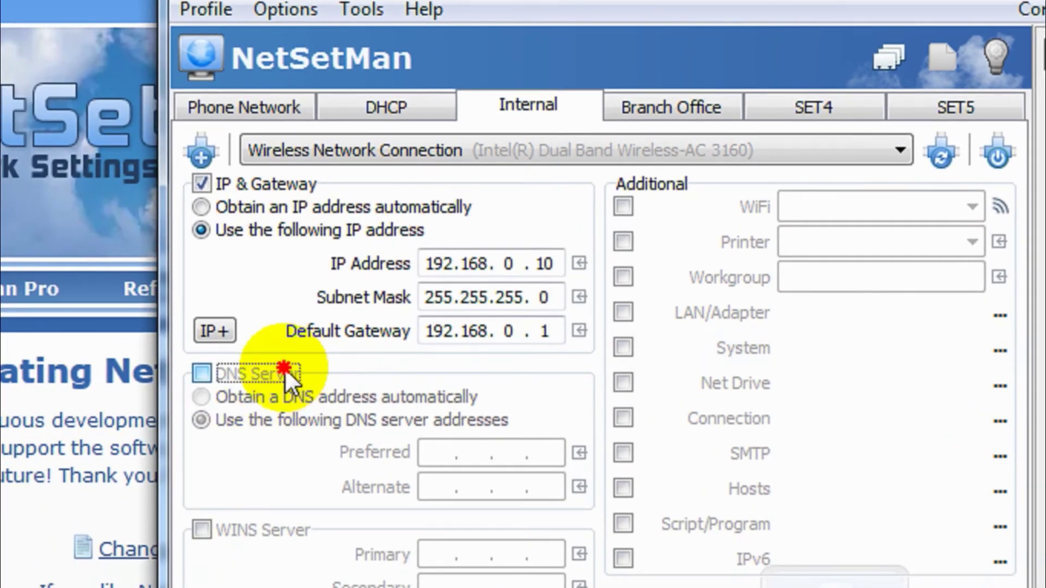
Step: Enable fixed DNS servers with preferred 8.8.8.8 and alternate 1.1.1.1
left_click(120, 452)
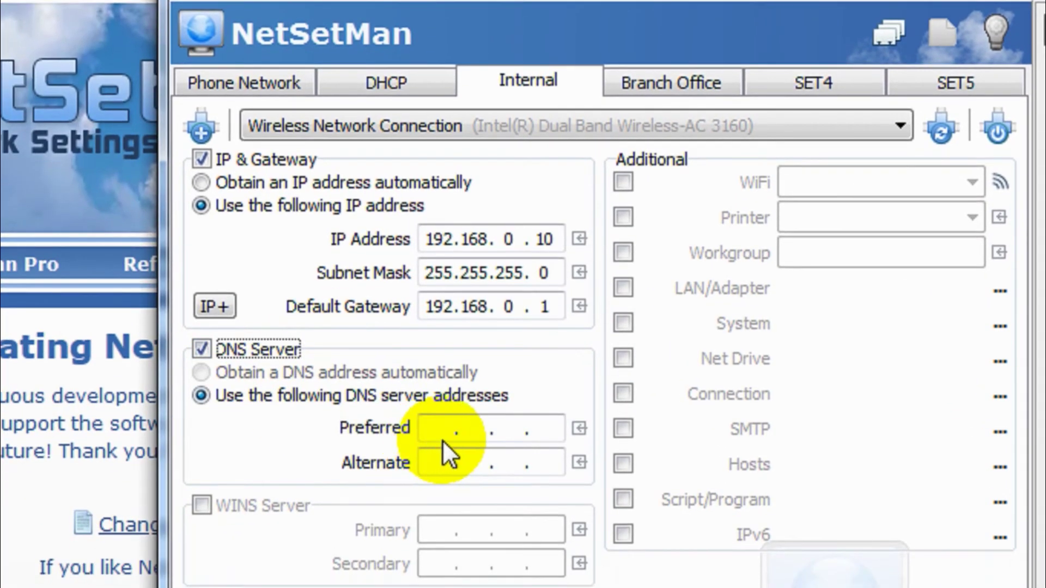
left_click(438, 454)
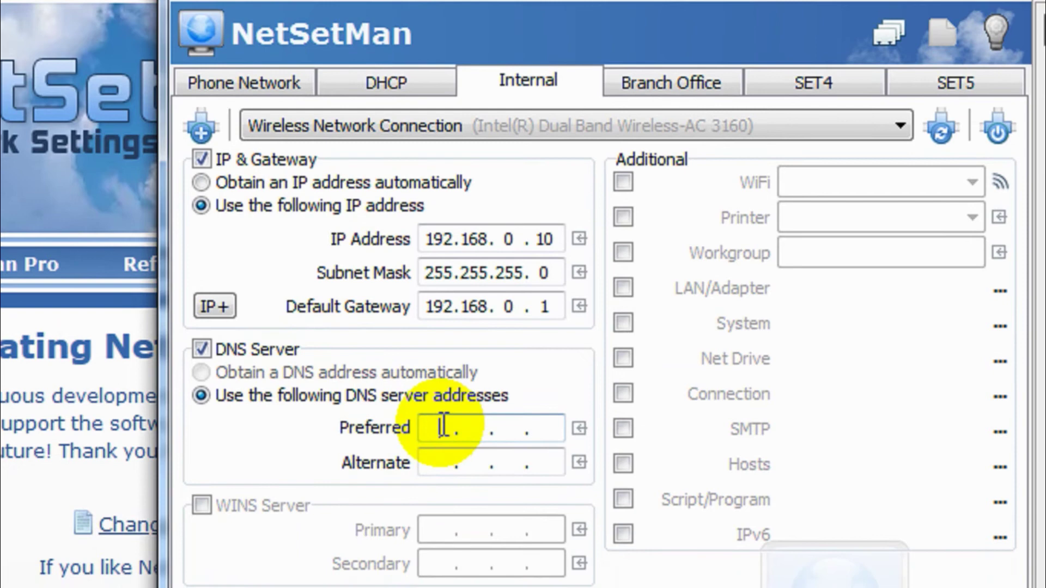
type("8 . 8 . 8 .")
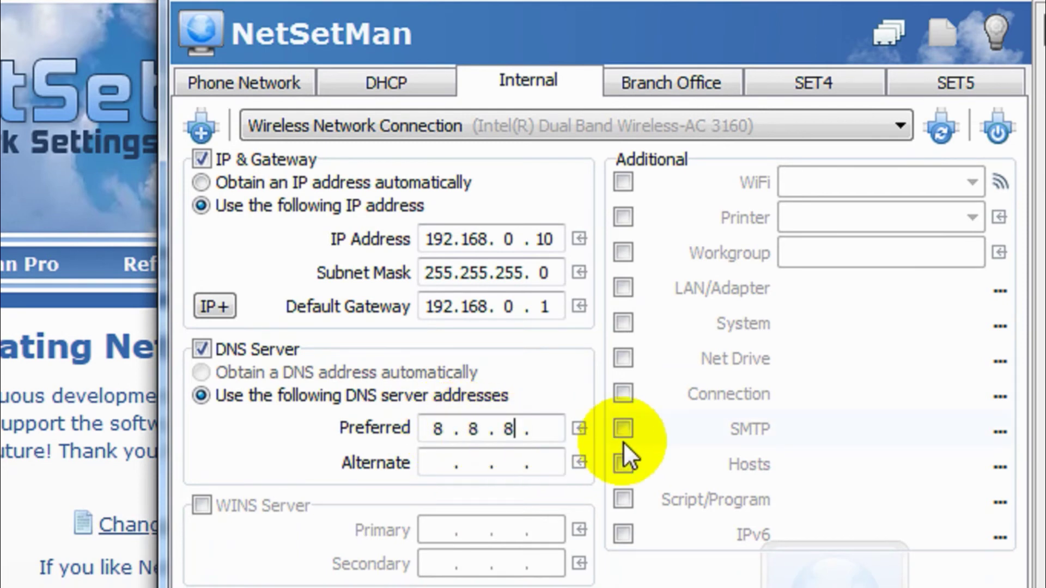
left_click(542, 428)
type("8")
left_click(447, 452)
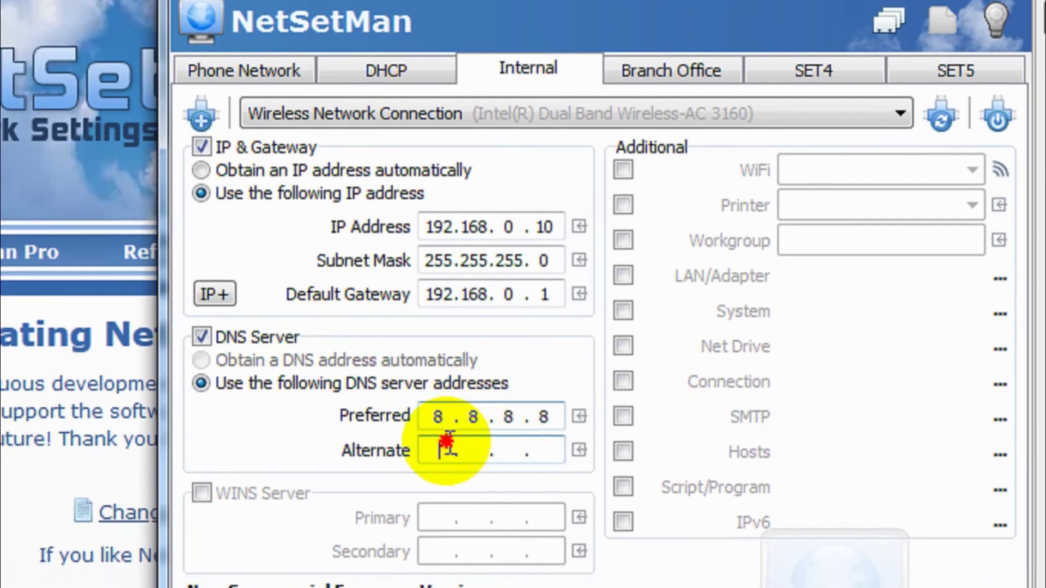
type("1.1.1")
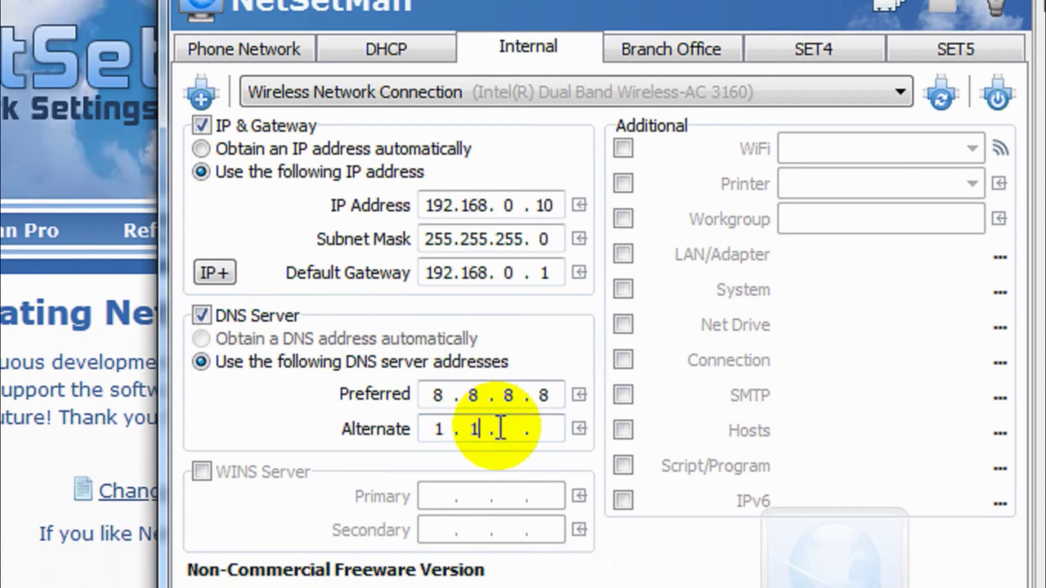
left_click(531, 431)
type("1")
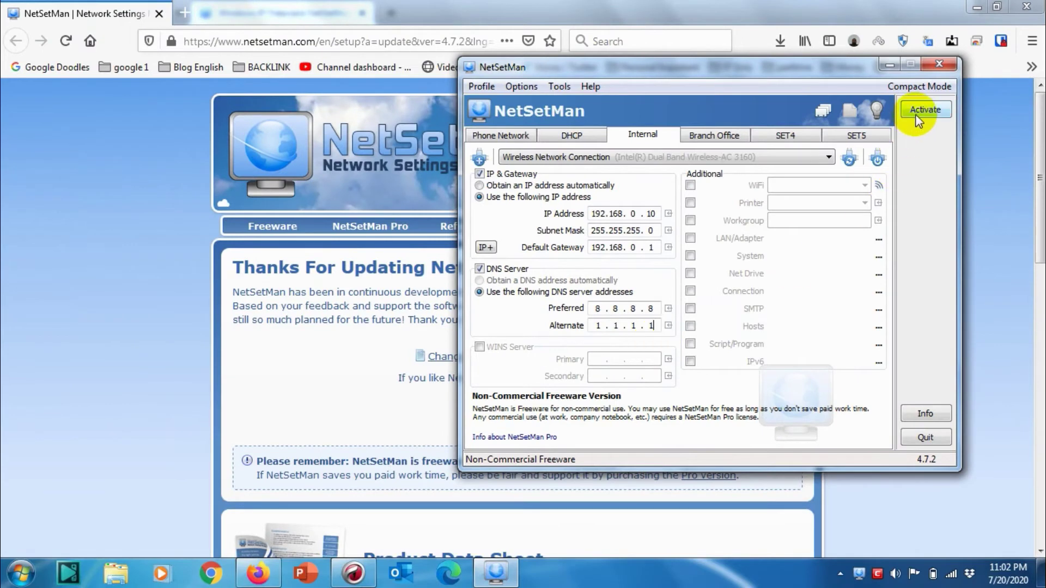
Step: Activate the Internal profile, dismiss the all-OK result, and check the tray connection state
left_click(937, 94)
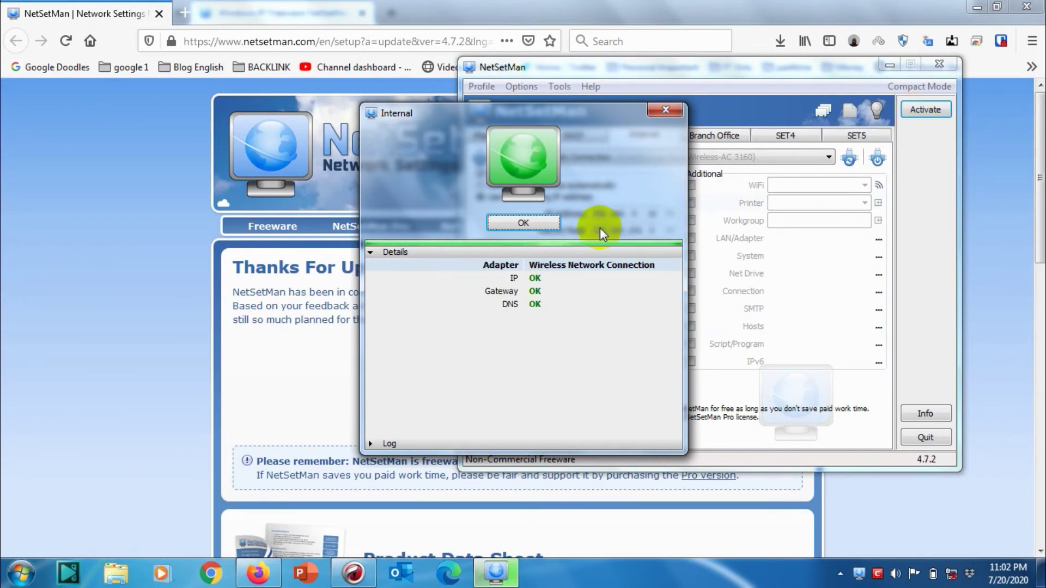
left_click(528, 221)
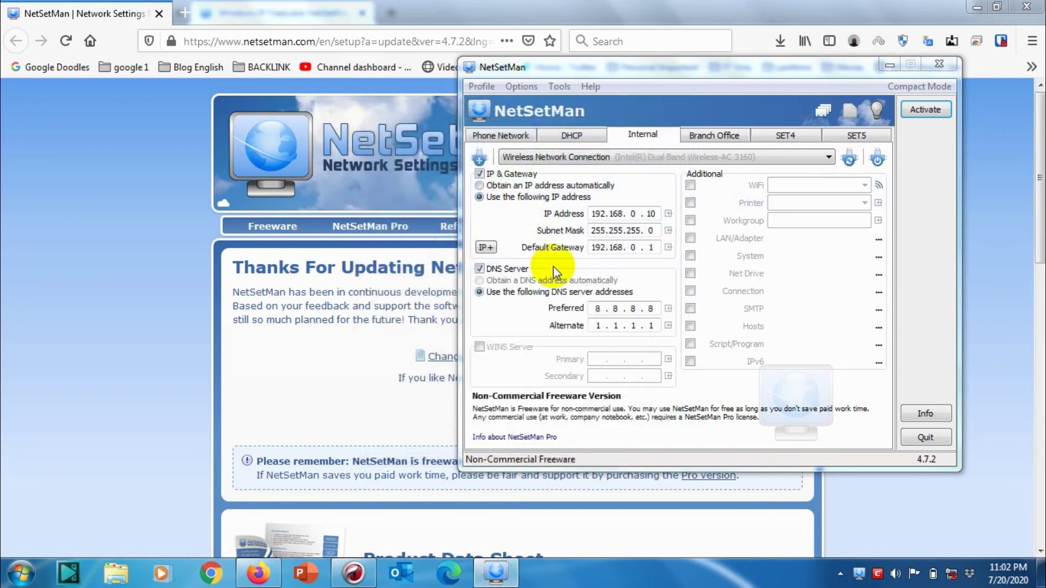
left_click(948, 577)
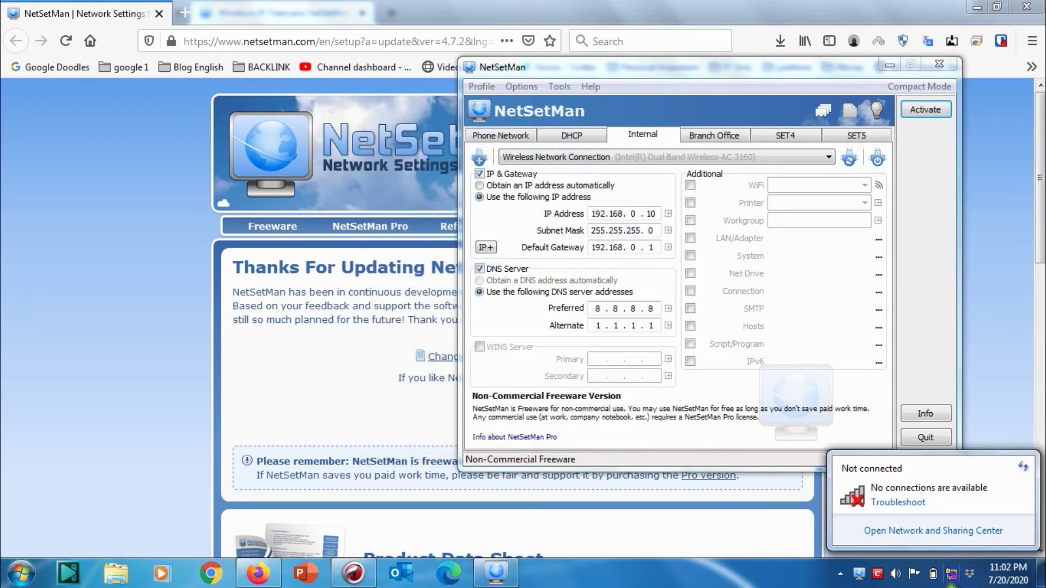
left_click(954, 585)
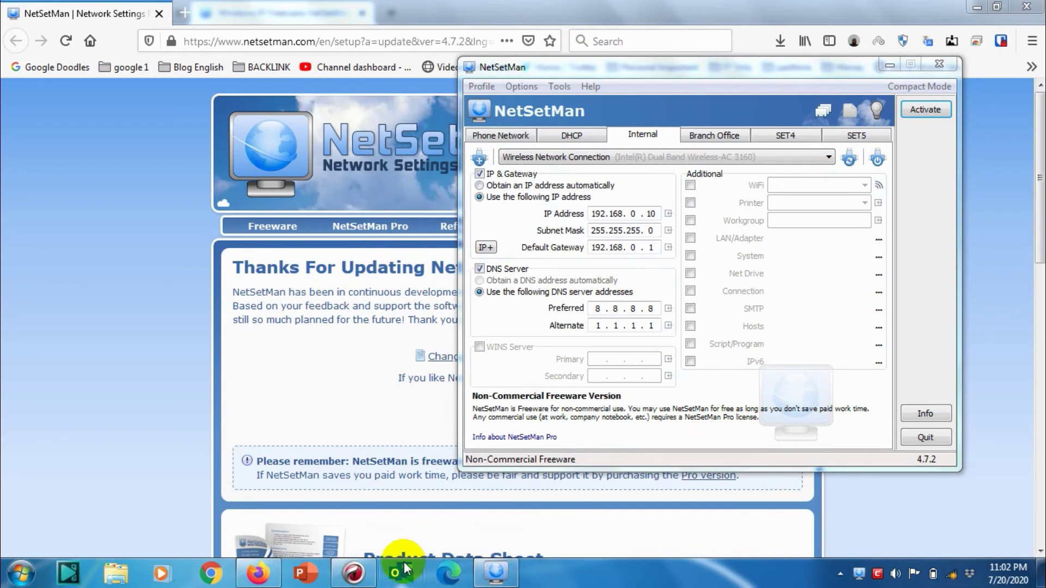
Step: Open ncpa.cpl and review Wireless Network Connection's status details
key("super+r")
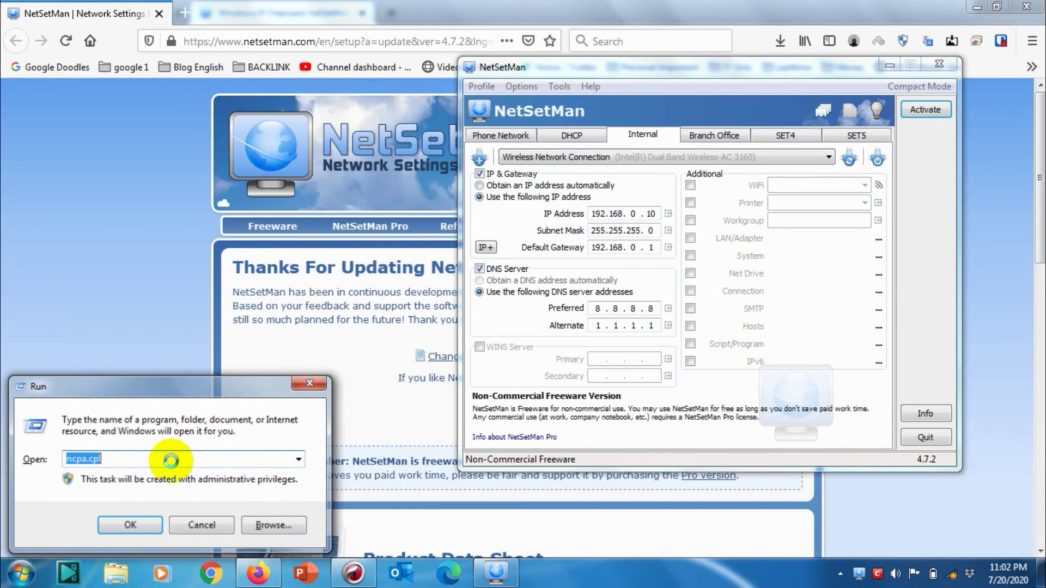
key("Return")
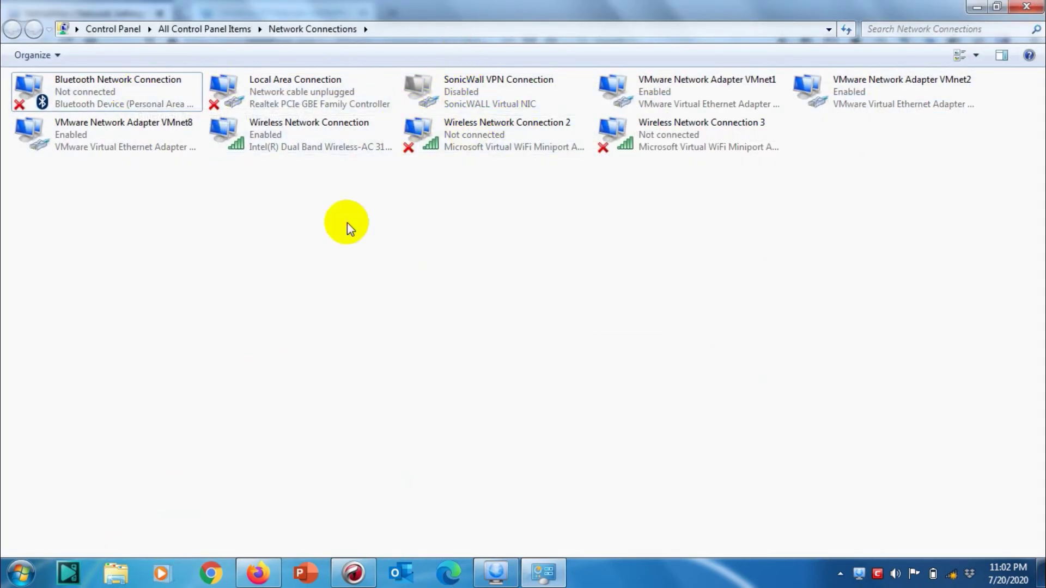
left_click(290, 142)
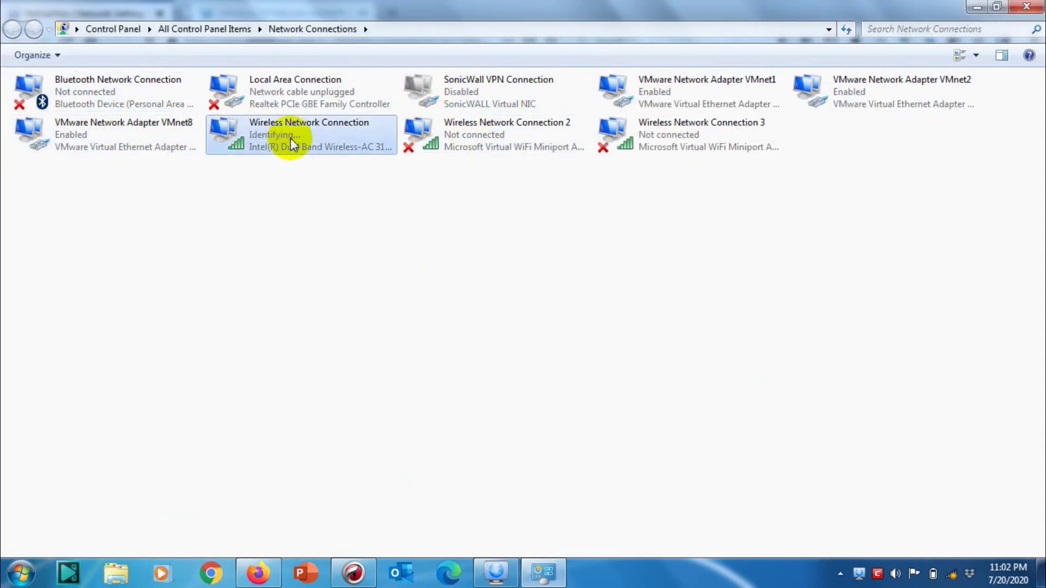
double_click(290, 138)
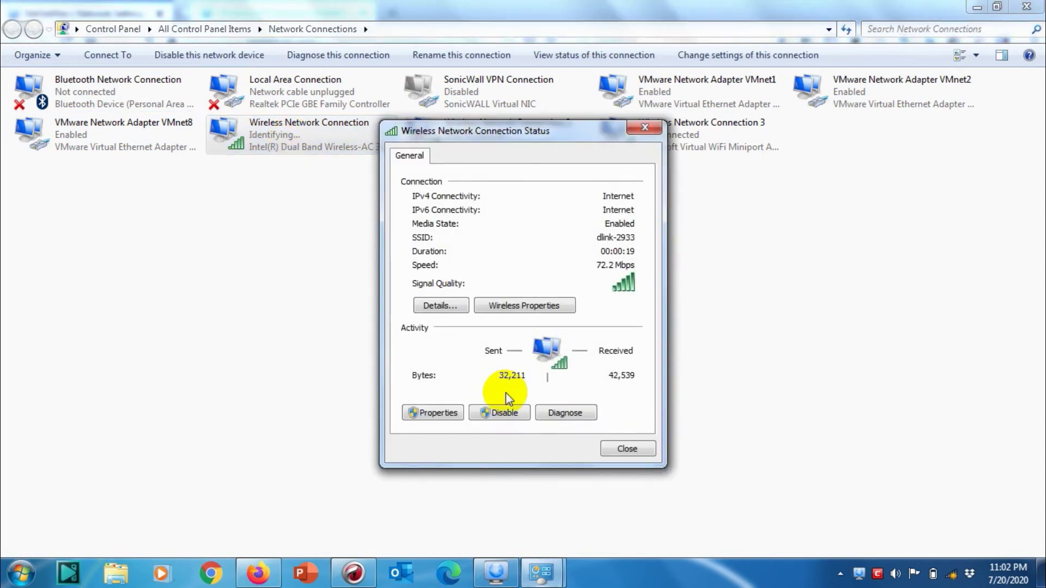
left_click(449, 307)
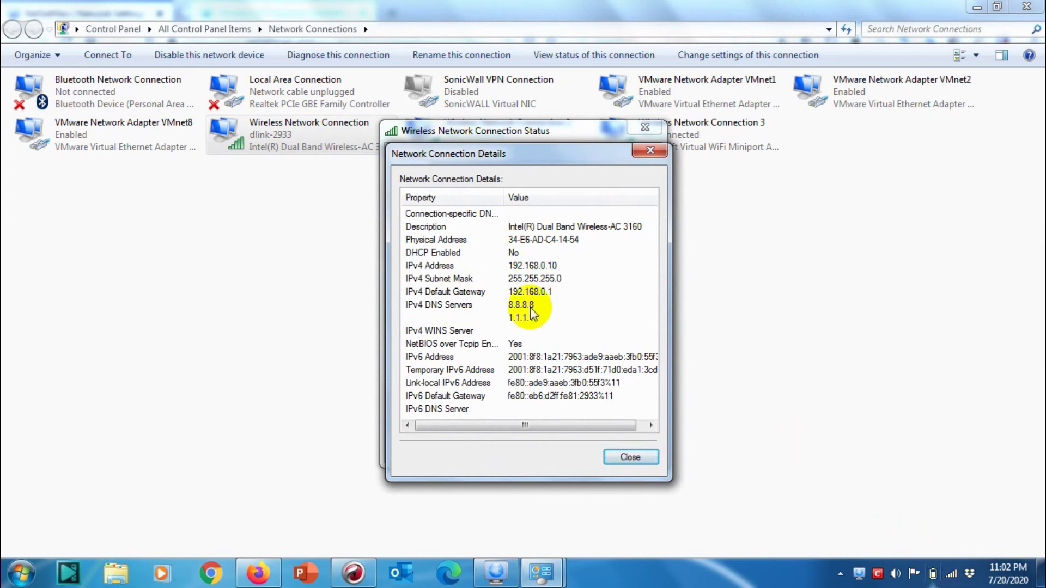
left_click(650, 150)
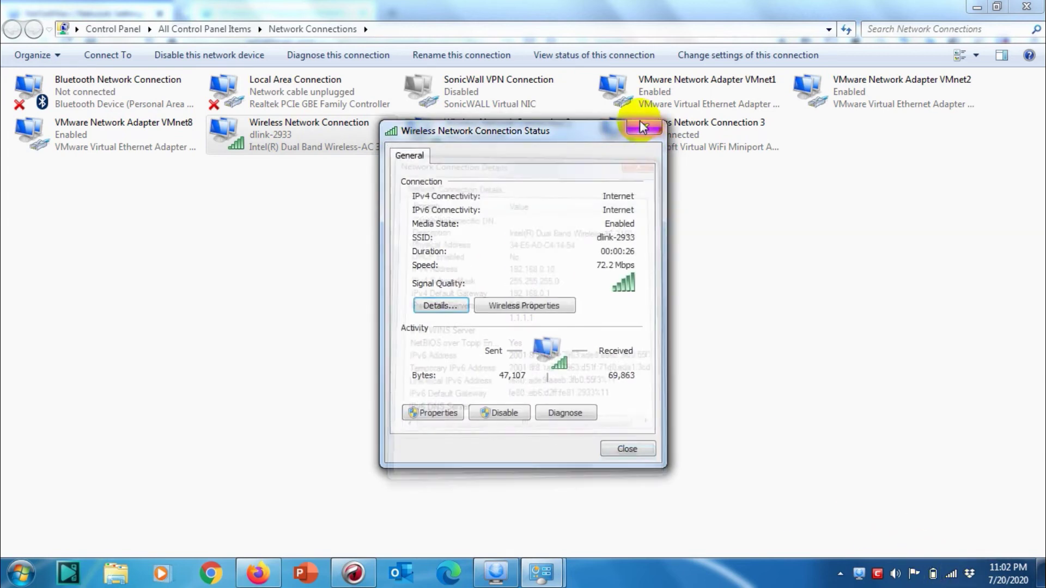
left_click(645, 128)
Step: Re-save the Wi-Fi IPv4 settings (192.168.0.10, DNS 8.8.8.8/1.1.1.1), accepting the gateway warning
double_click(315, 138)
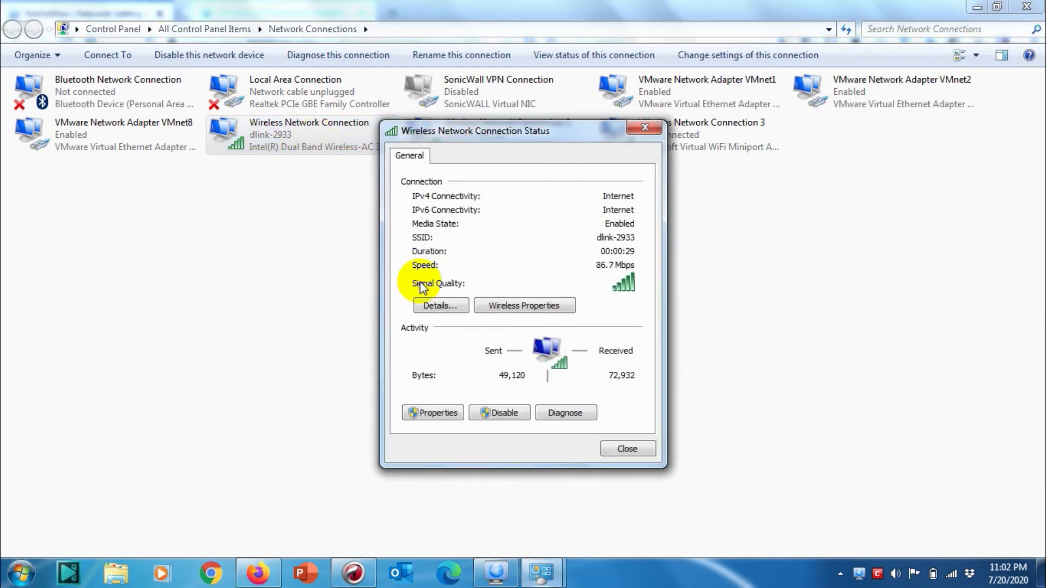
left_click(439, 414)
scroll(494, 288, "down", 2)
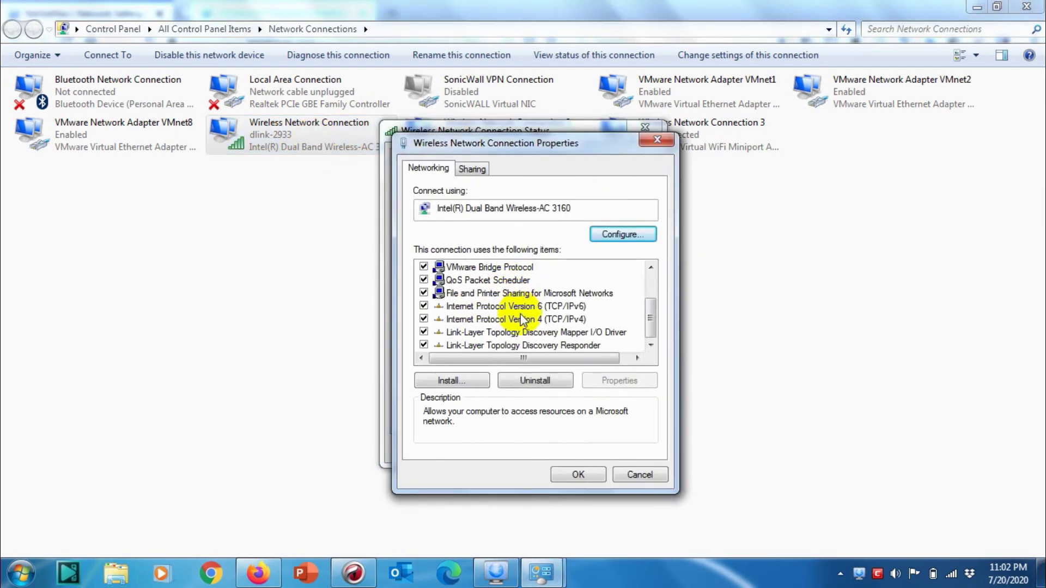
double_click(522, 319)
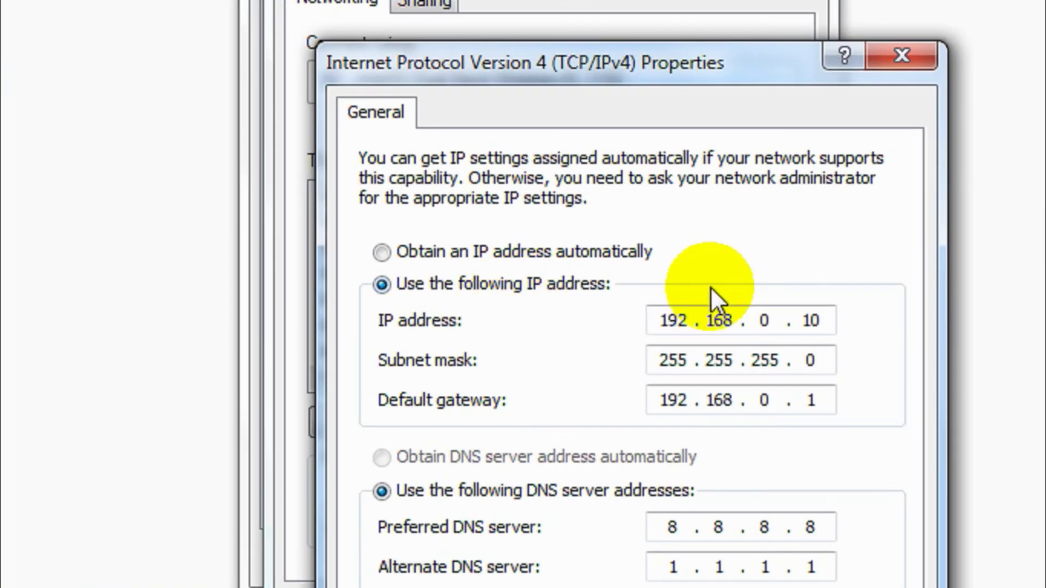
left_click(752, 517)
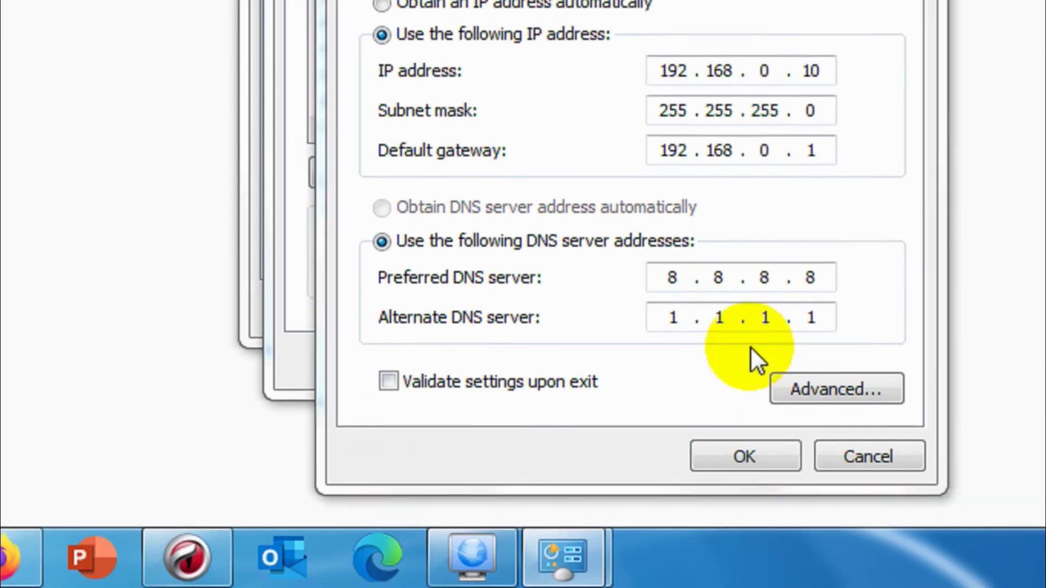
left_click(647, 384)
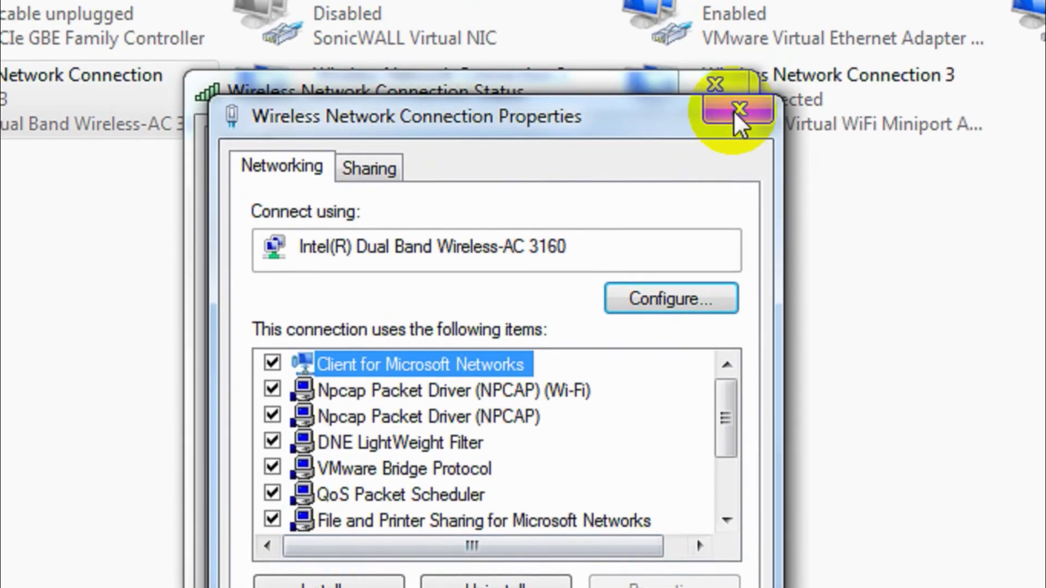
left_click(741, 109)
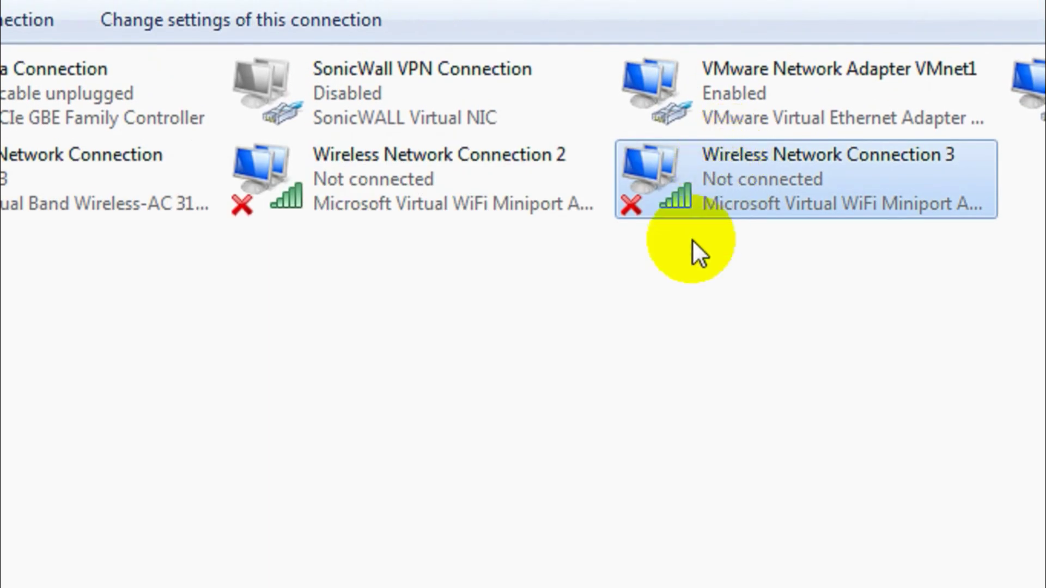
Step: Close all Control Panel windows and load google.com in a new Chrome tab
right_click(519, 555)
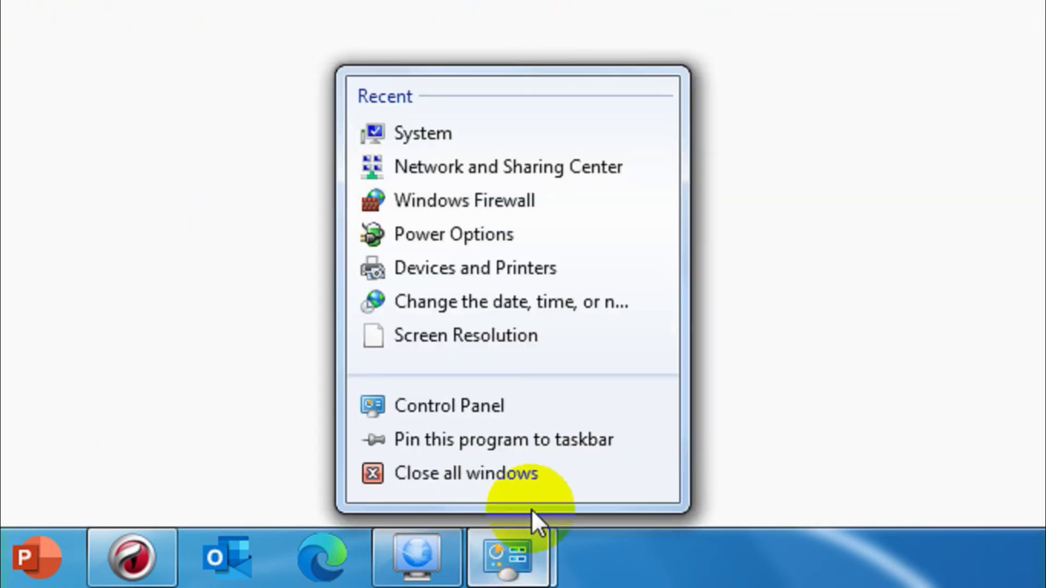
left_click(509, 472)
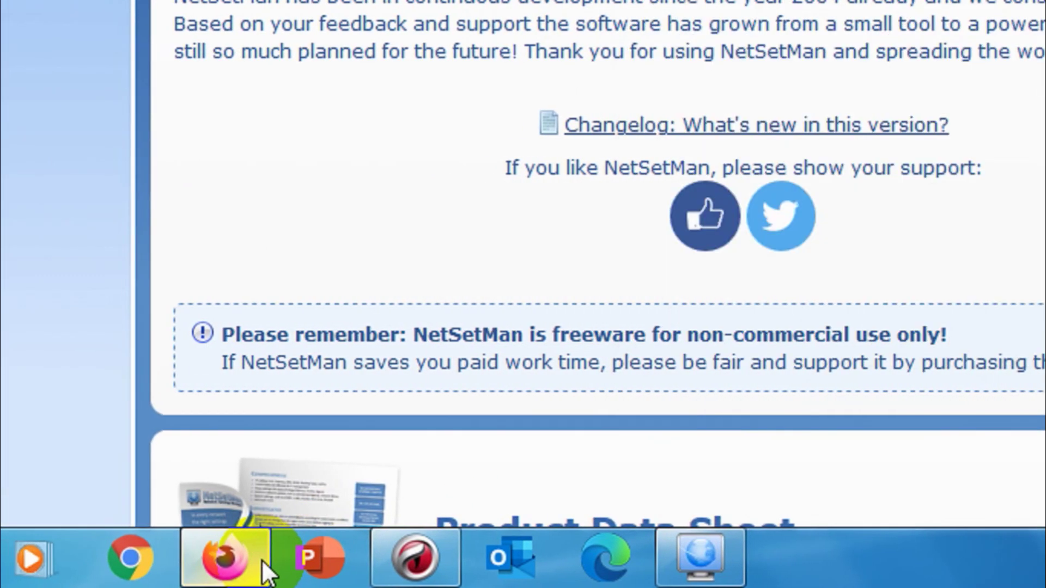
left_click(435, 557)
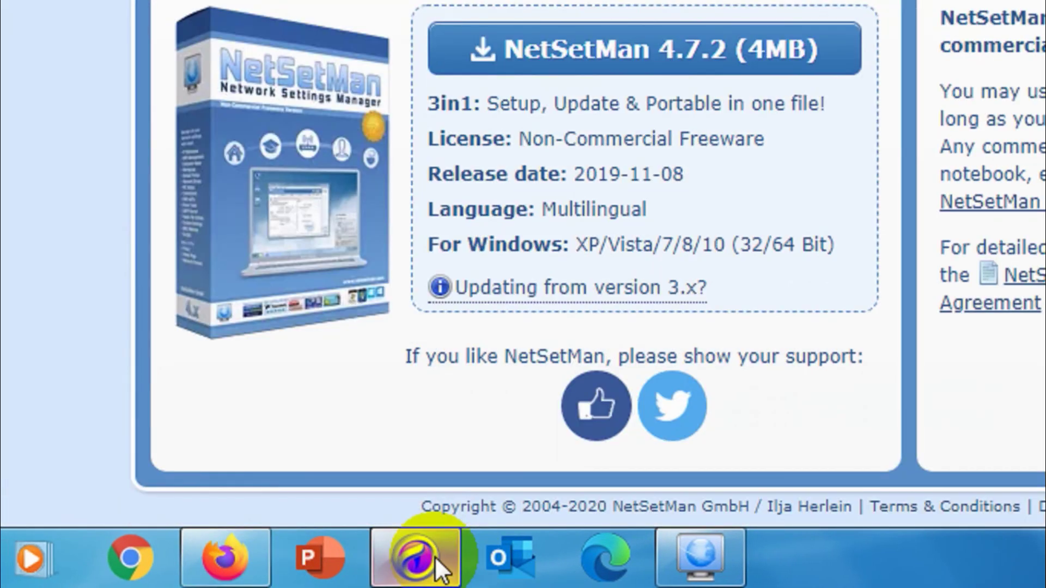
key("ctrl+t")
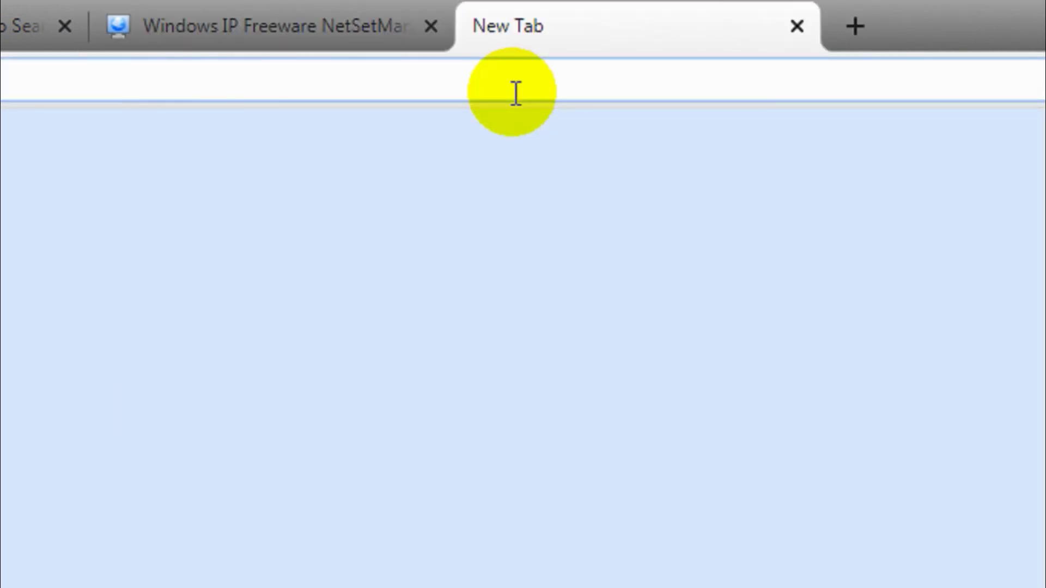
type("google")
key("Return")
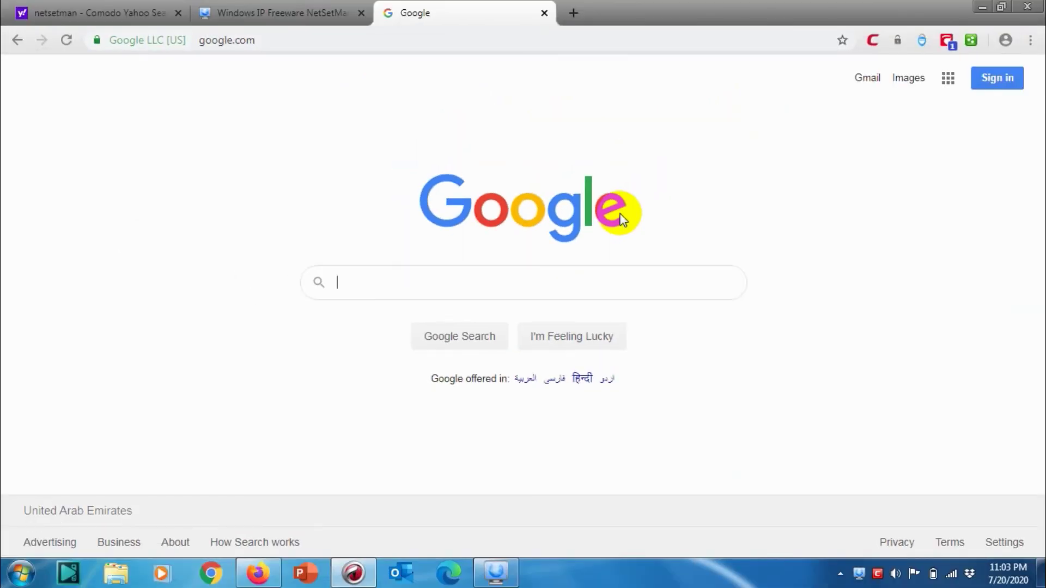
Step: Type 'Thank you for Watching... Good Bye' into the Google search box
left_click(664, 263)
type("Thank")
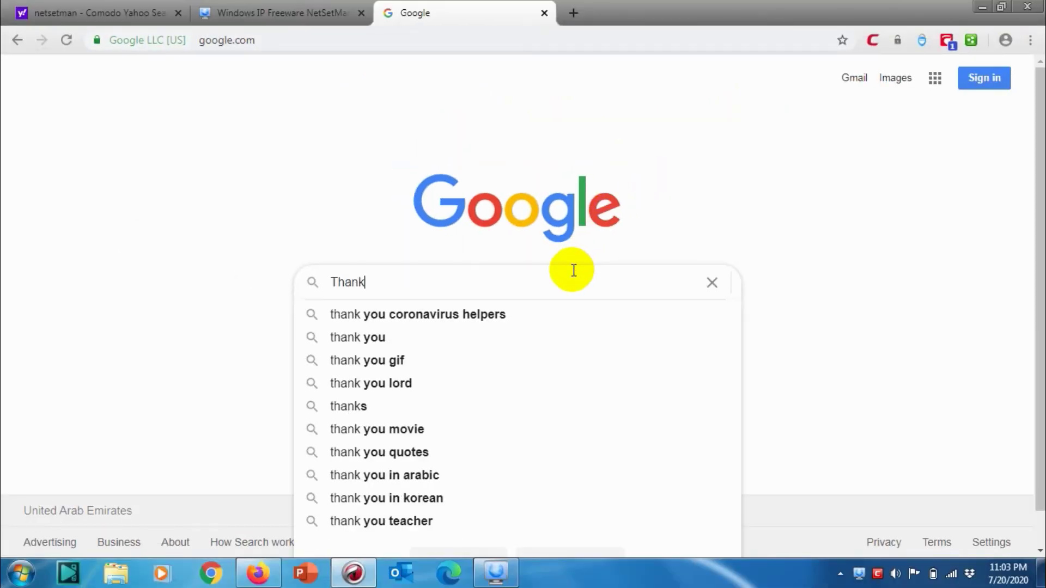
type(" you ")
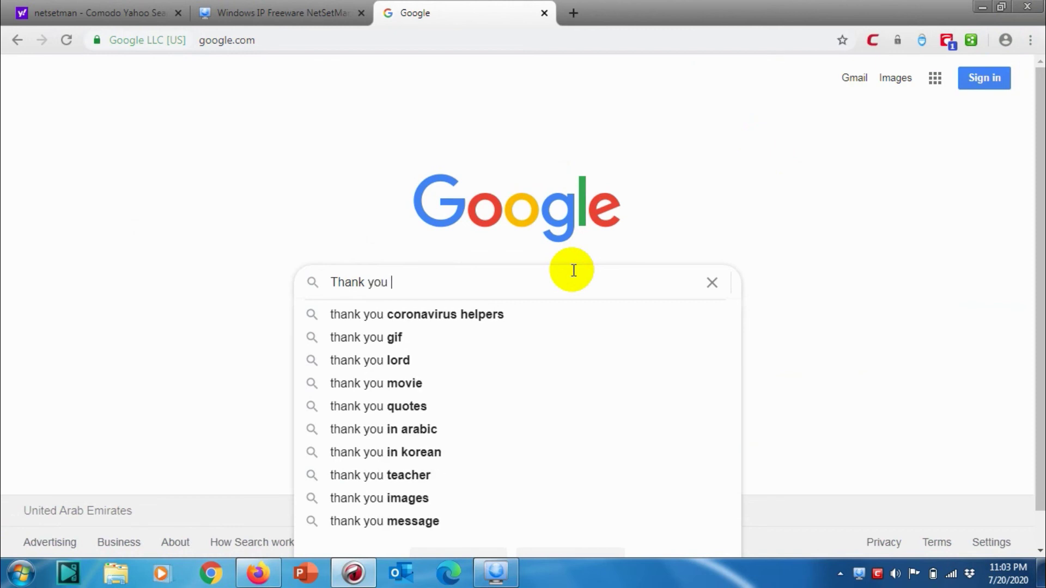
type("for Watchng")
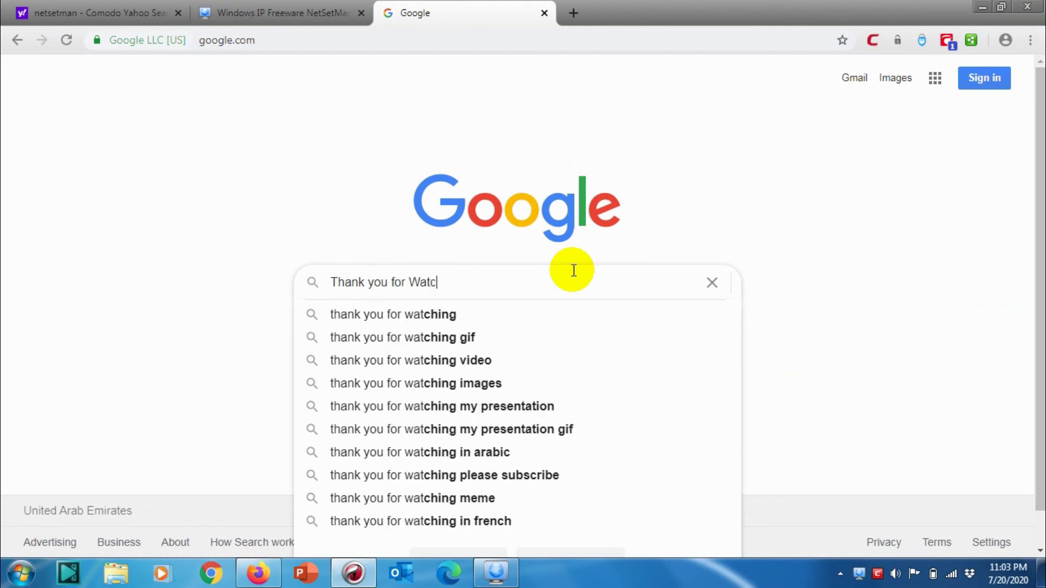
key("BackSpace")
key("BackSpace")
key("BackSpace")
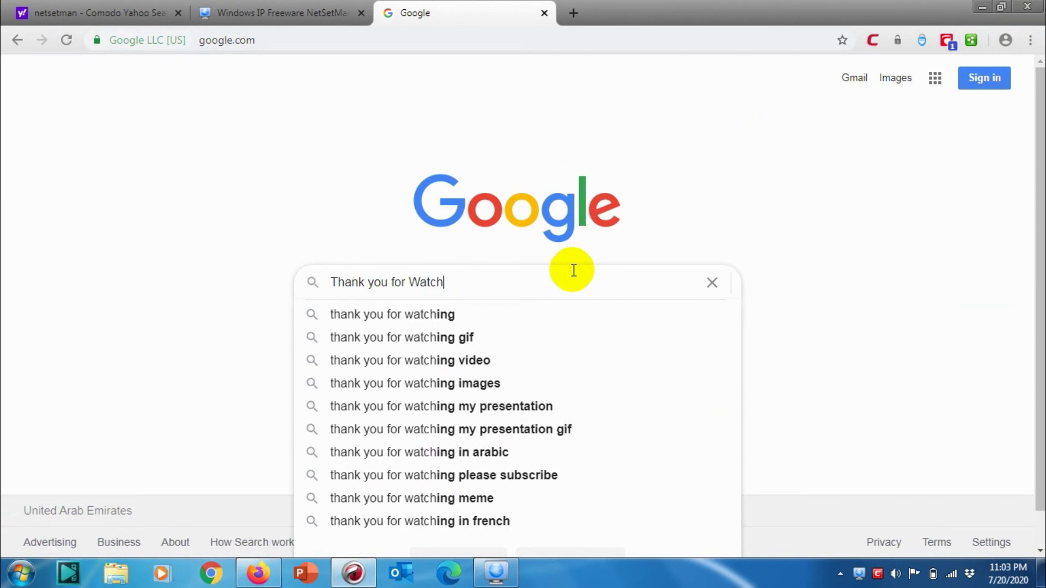
type("hing...")
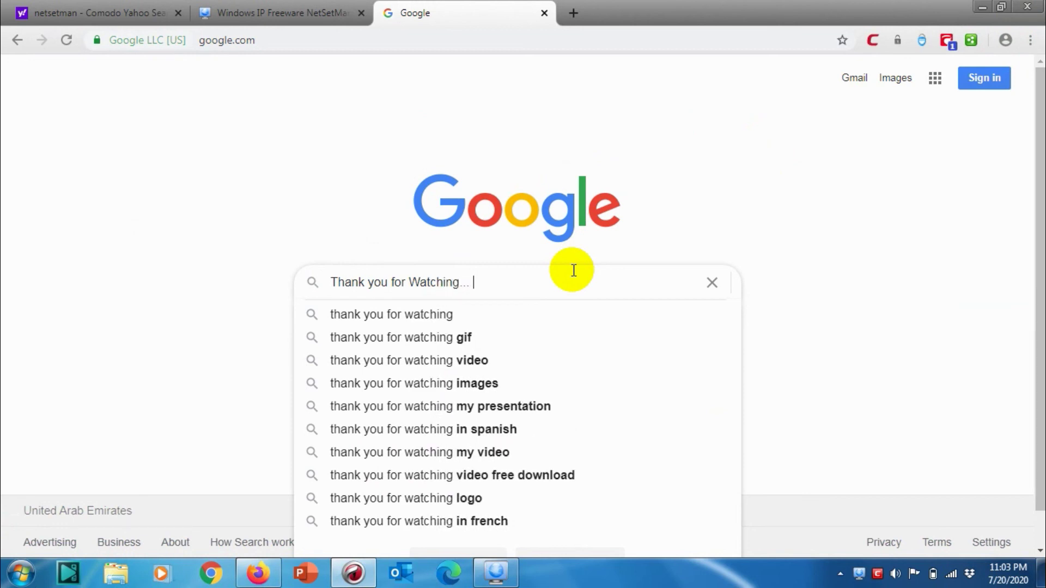